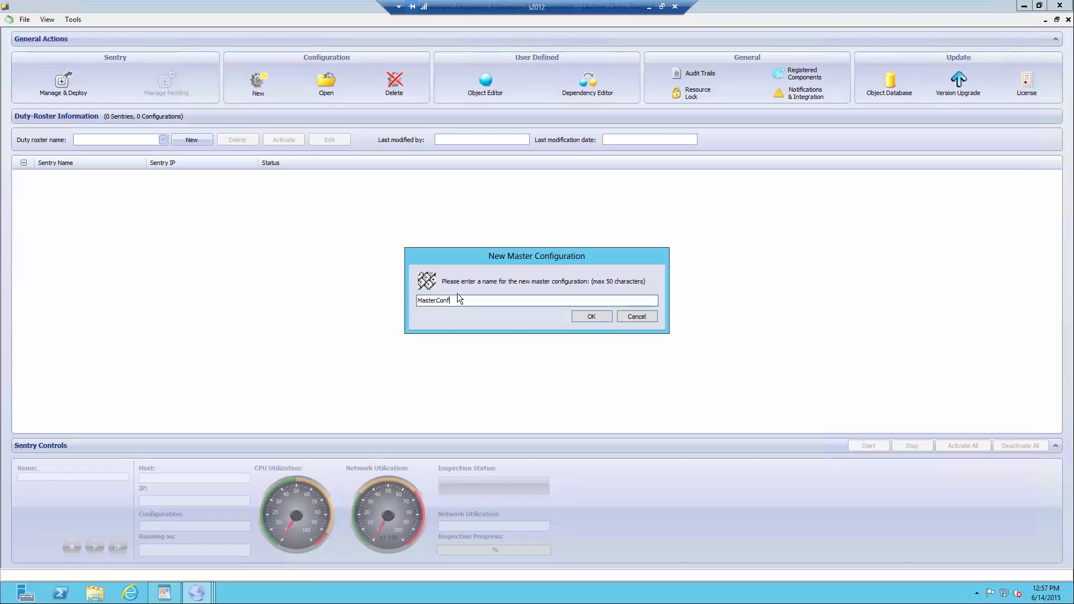
- Create the master configuration named MasterConfig and look through its Unauthorized Items categories, including Remote Control and User Defined
type("fig")
left_click(591, 315)
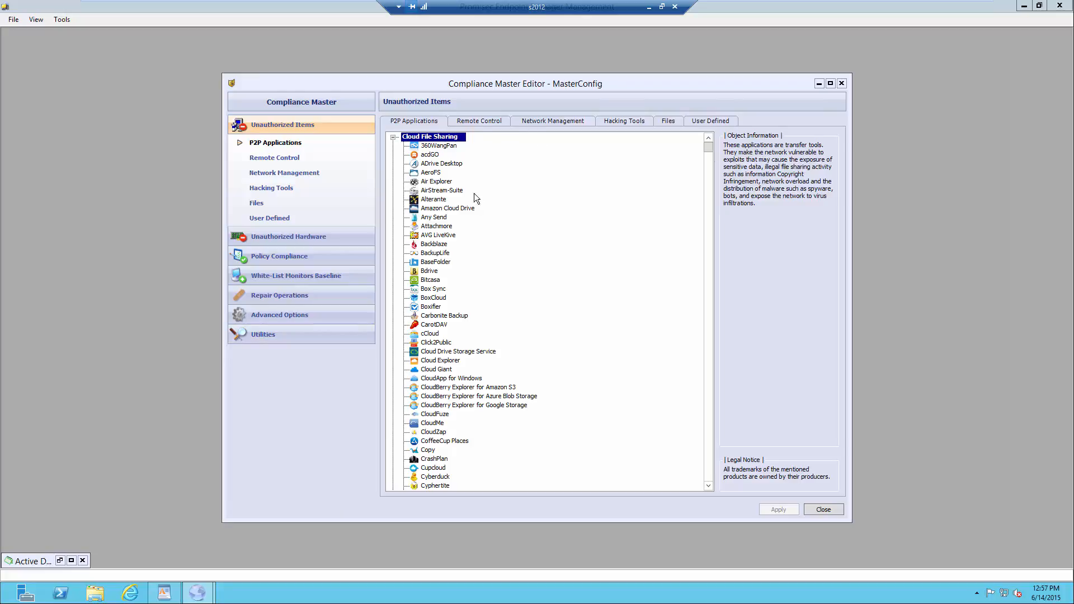
left_click(486, 123)
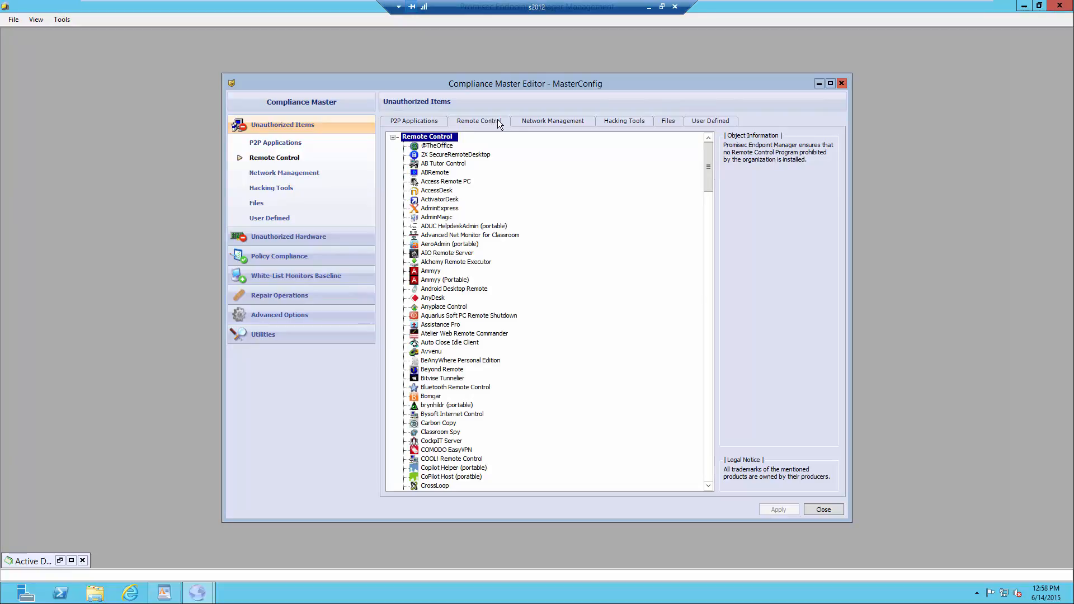
left_click(716, 122)
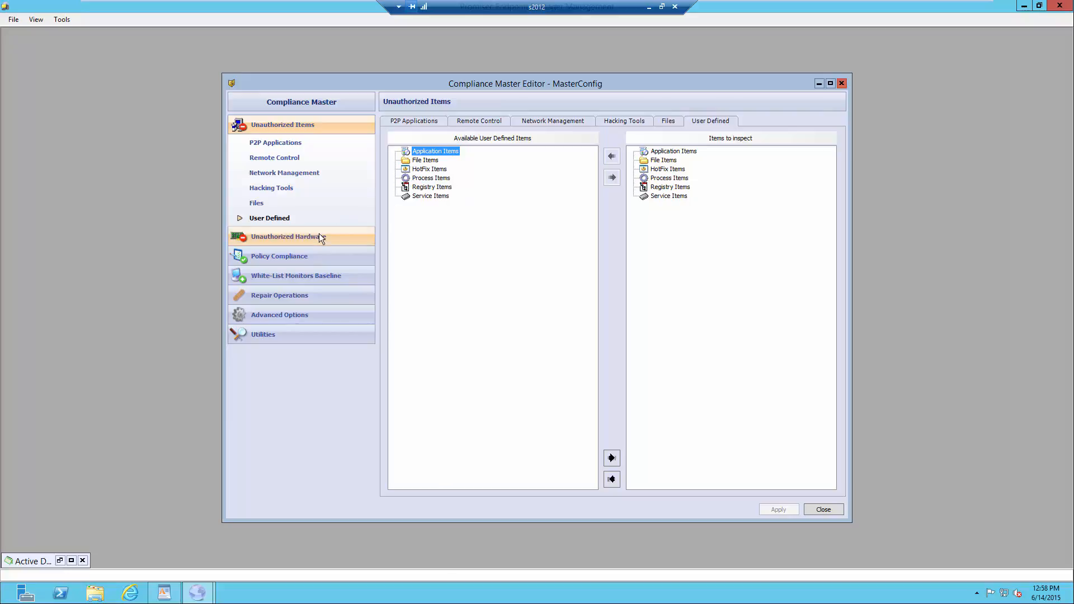
left_click(413, 127)
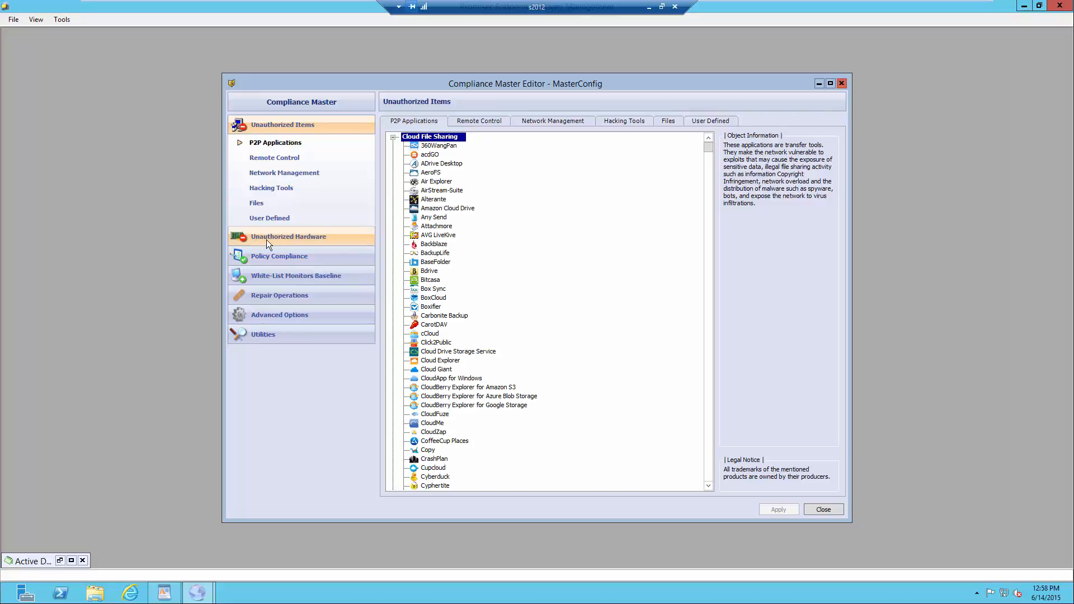
- In the Anti Virus section of Policy Compliance, mark the whole McAfee product group for inspection
left_click(284, 256)
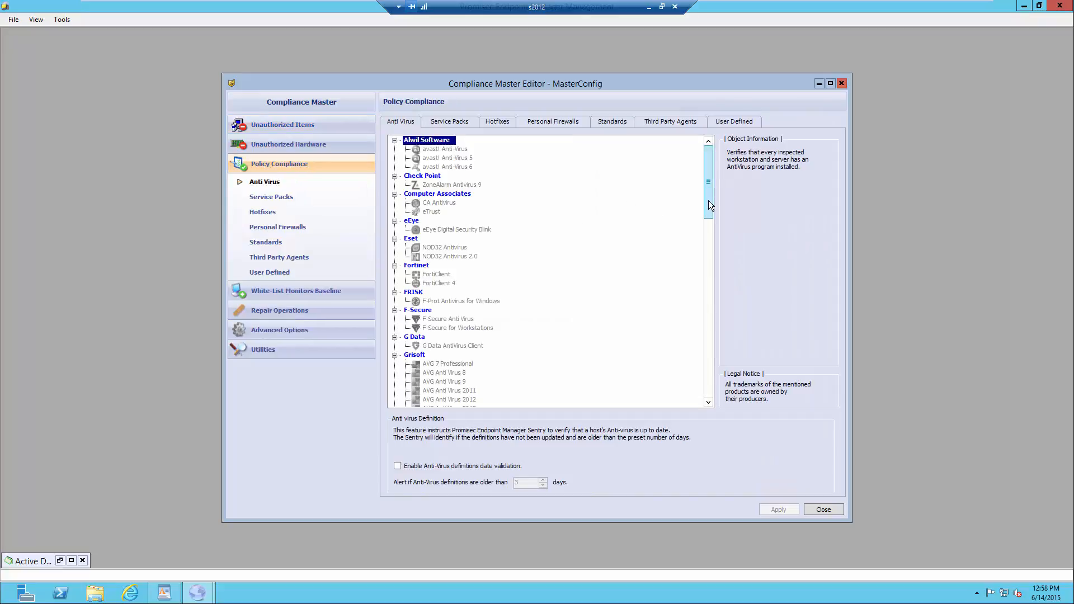
left_click_drag(709, 201, 720, 290)
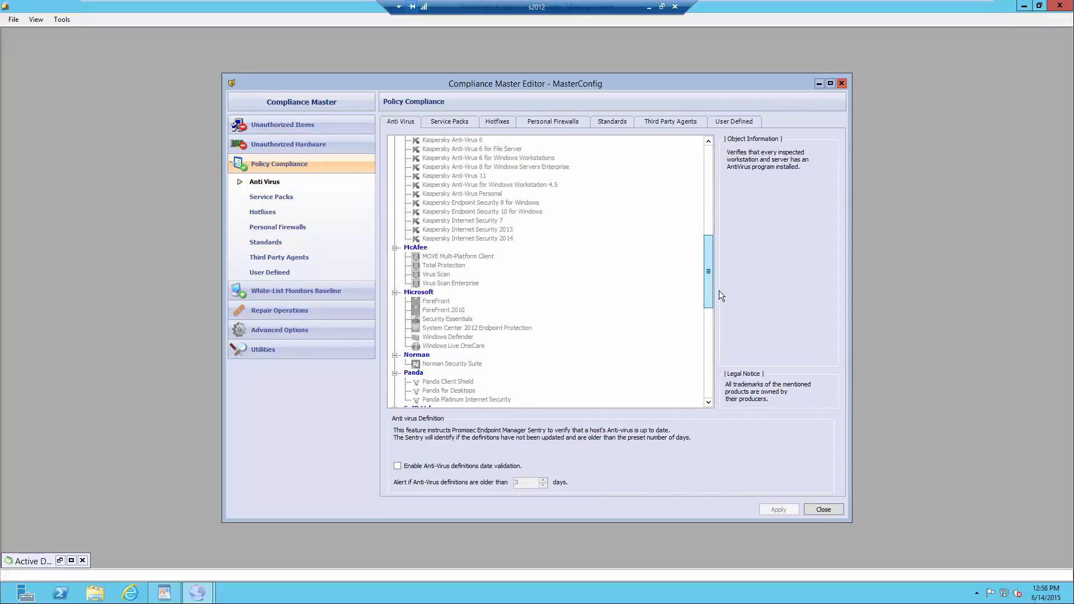
left_click(416, 248)
right_click(419, 250)
left_click(448, 257)
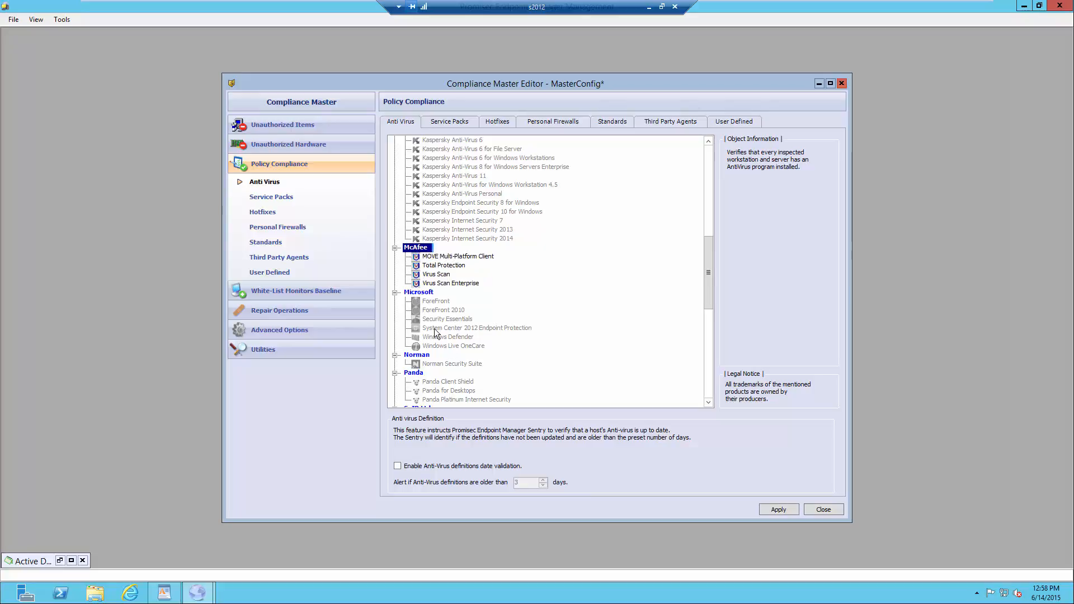
- Enable Anti-Virus definitions date validation and set the alert for definitions older than 1 day
left_click(398, 467)
left_click(528, 485)
key("BackSpace")
type("1")
- Mark the Windows 8 Critical Security Updates hotfix group for inspection, then save and close the master configuration
left_click(454, 128)
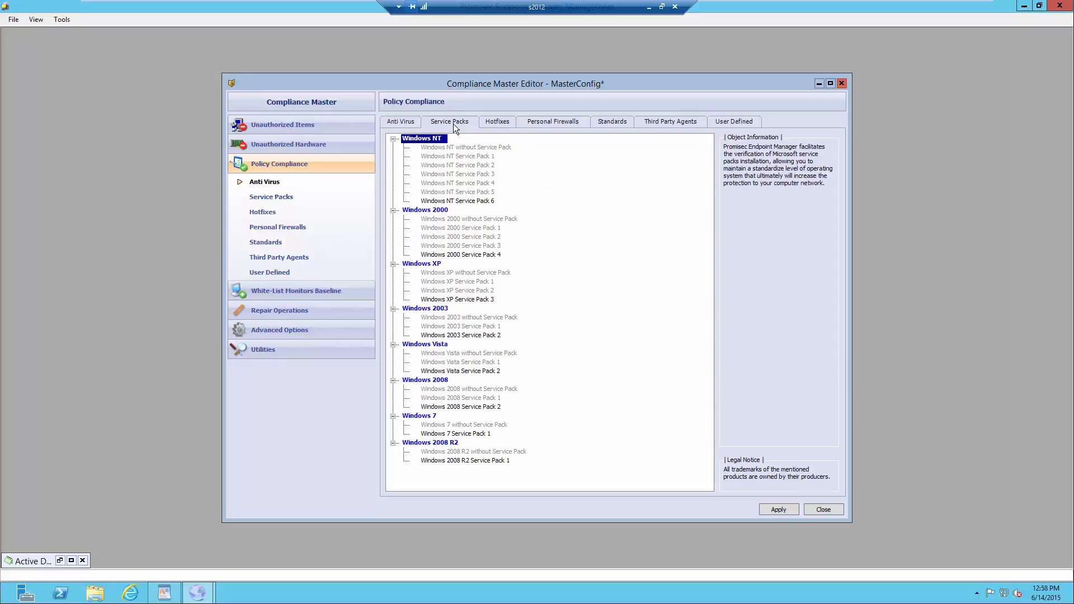
left_click(498, 122)
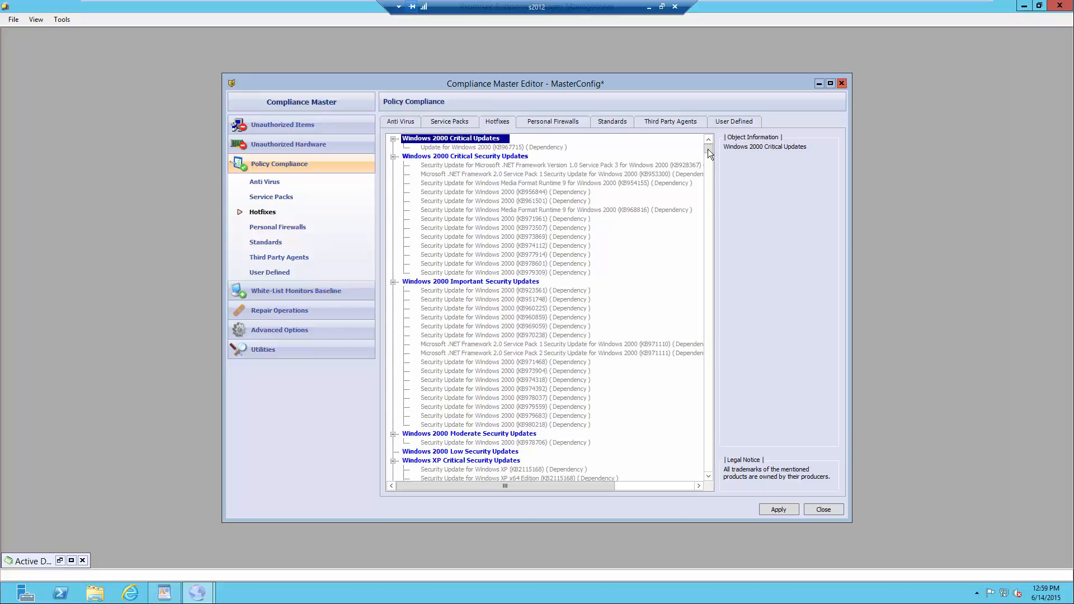
left_click_drag(712, 150, 715, 486)
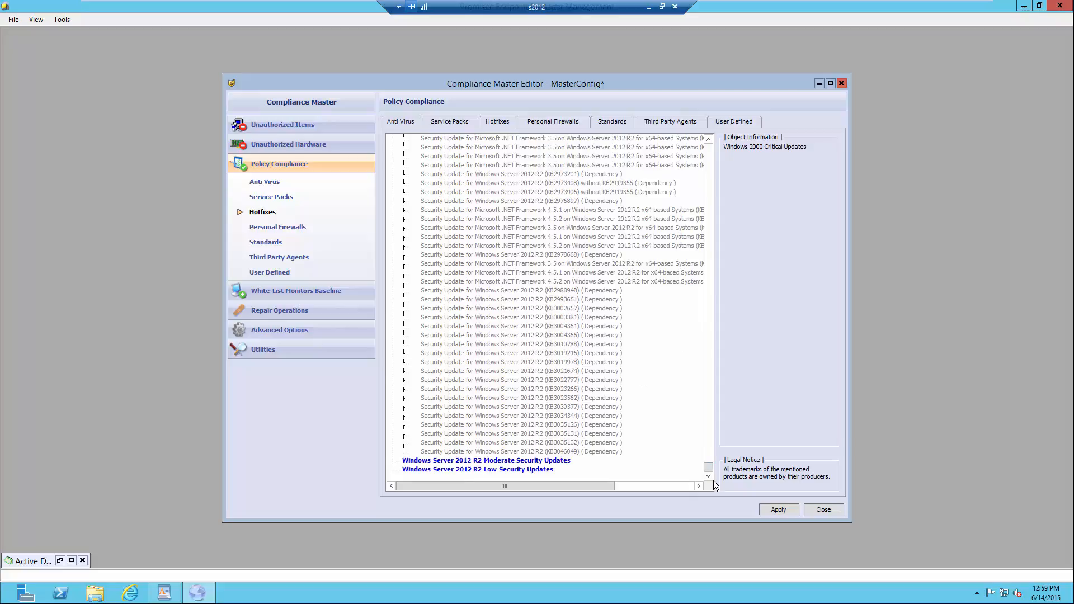
left_click_drag(708, 470, 715, 411)
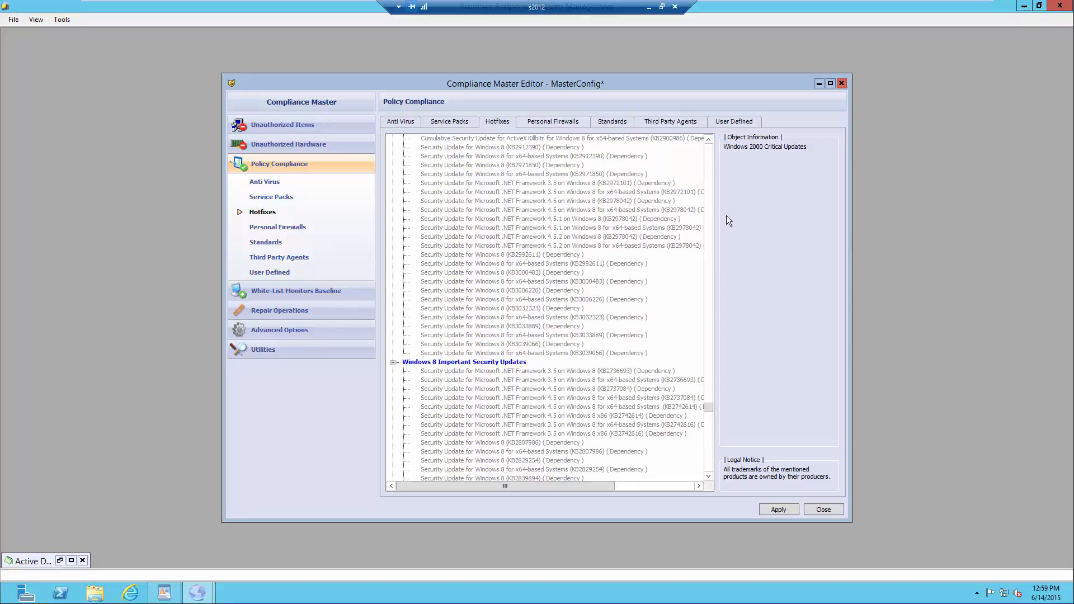
left_click(705, 138)
scroll(709, 143, "up", 8)
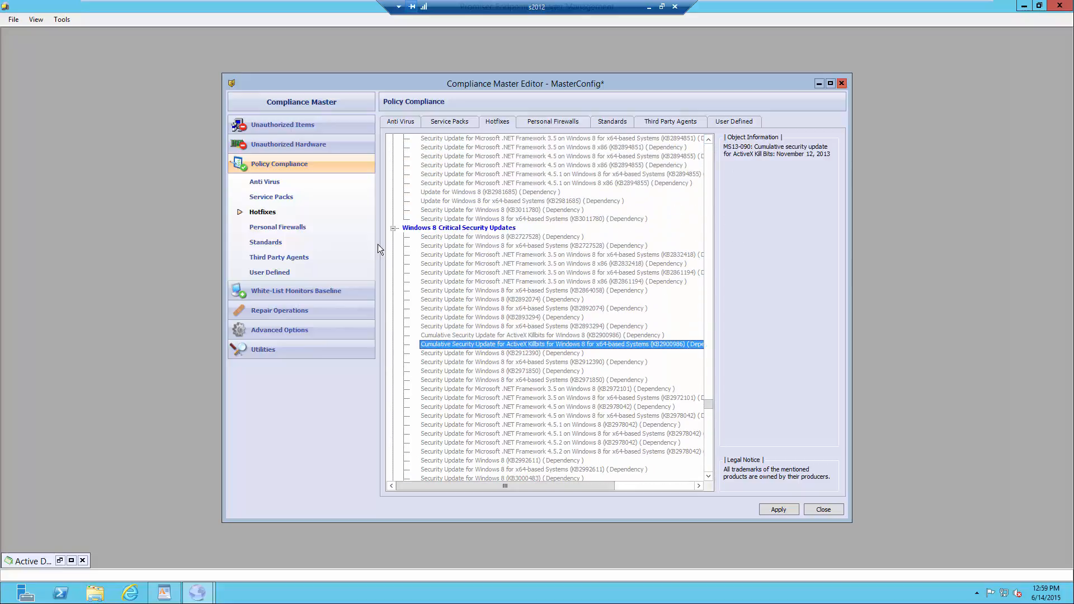
right_click(423, 230)
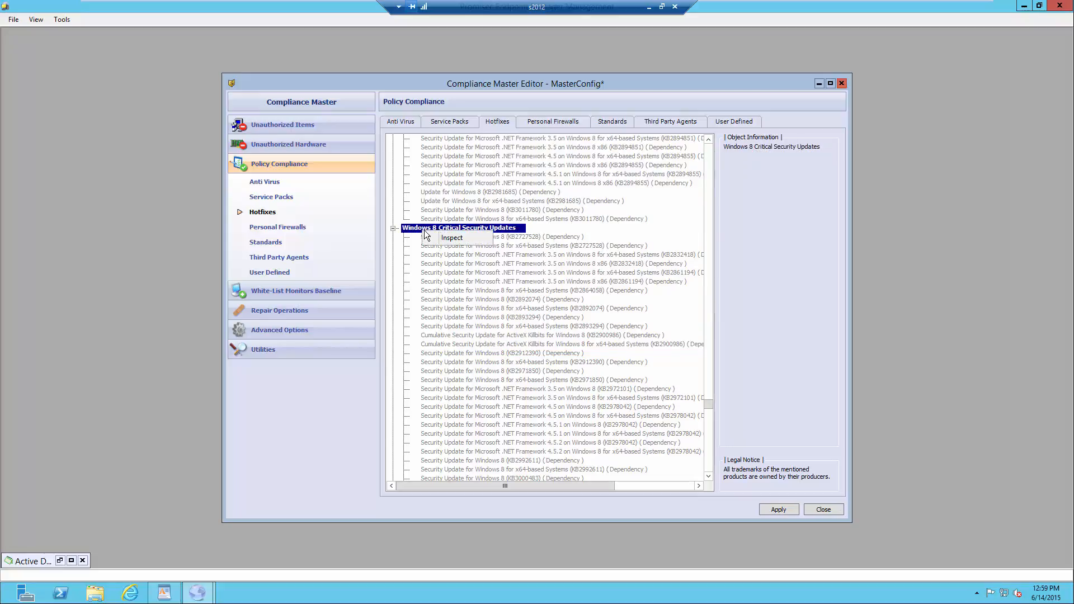
left_click(456, 239)
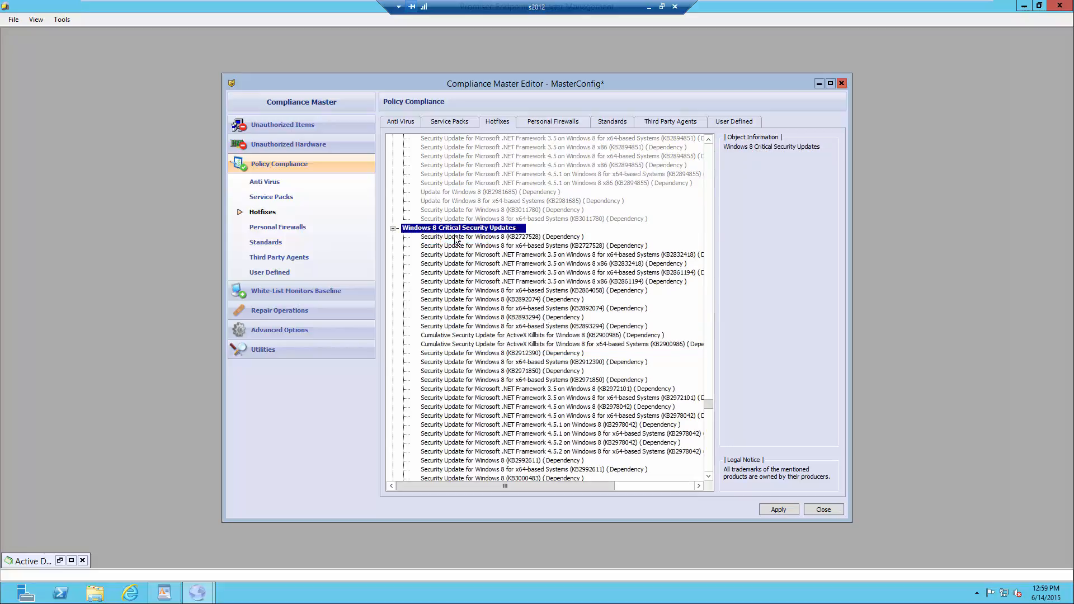
left_click(785, 512)
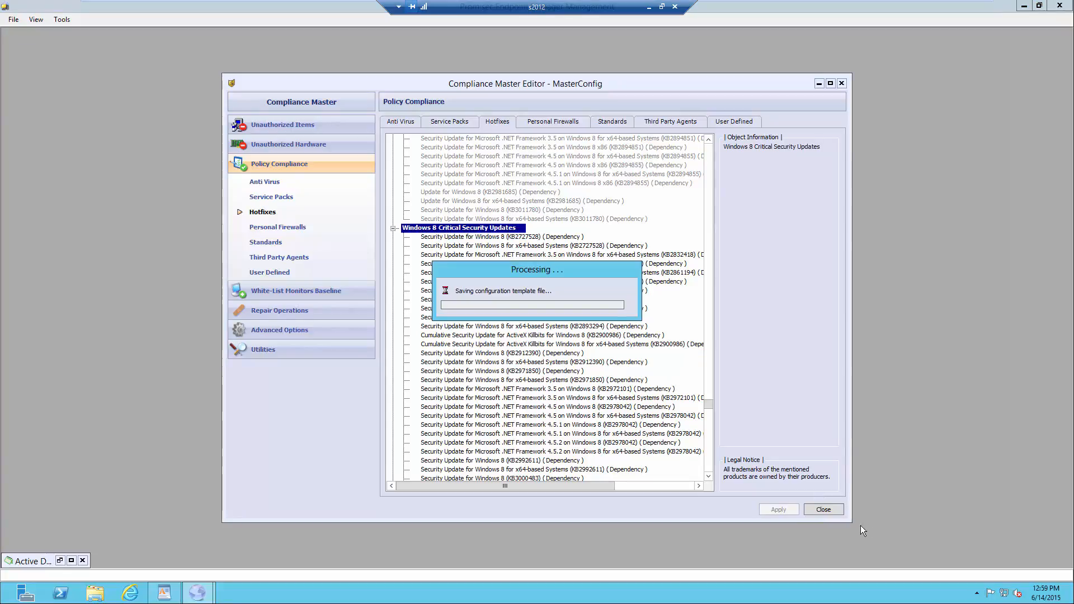
left_click(823, 510)
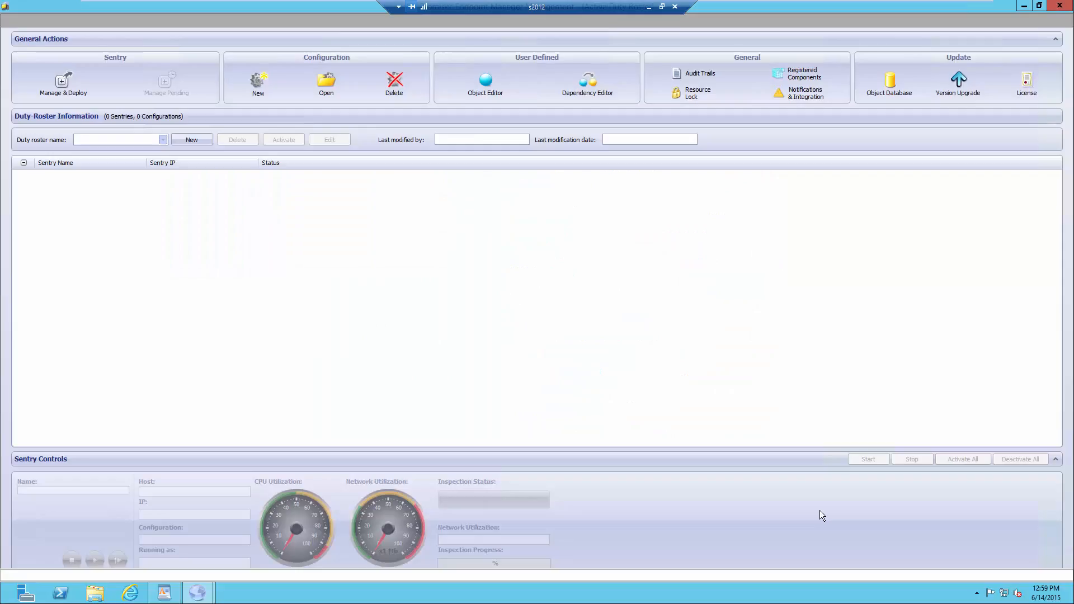
- Create a Compliance configuration from master, based on MasterConfig, and name it AVCheck
left_click(264, 78)
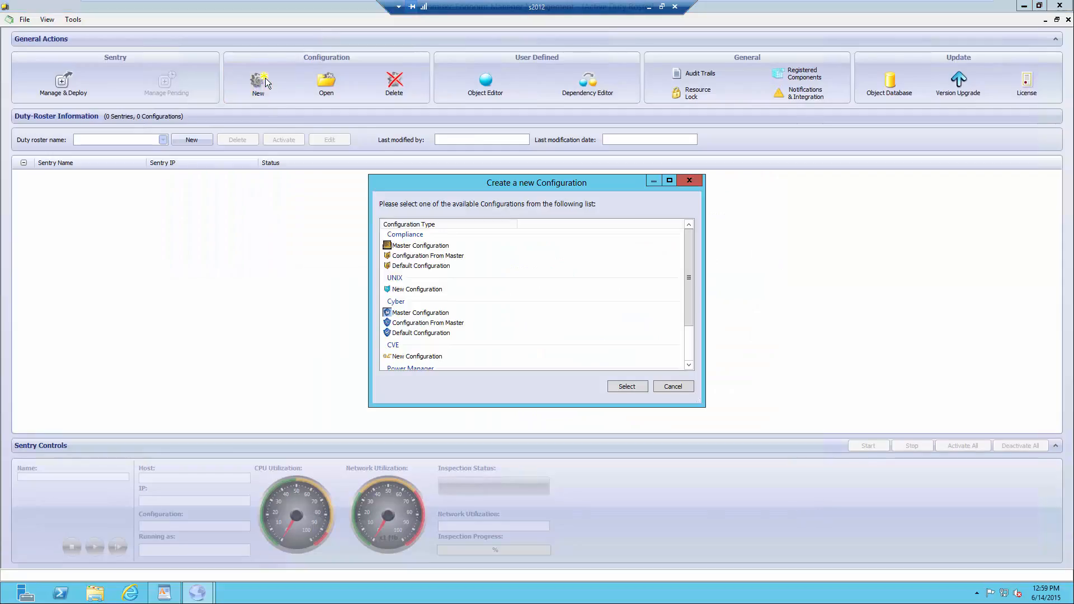
left_click(452, 257)
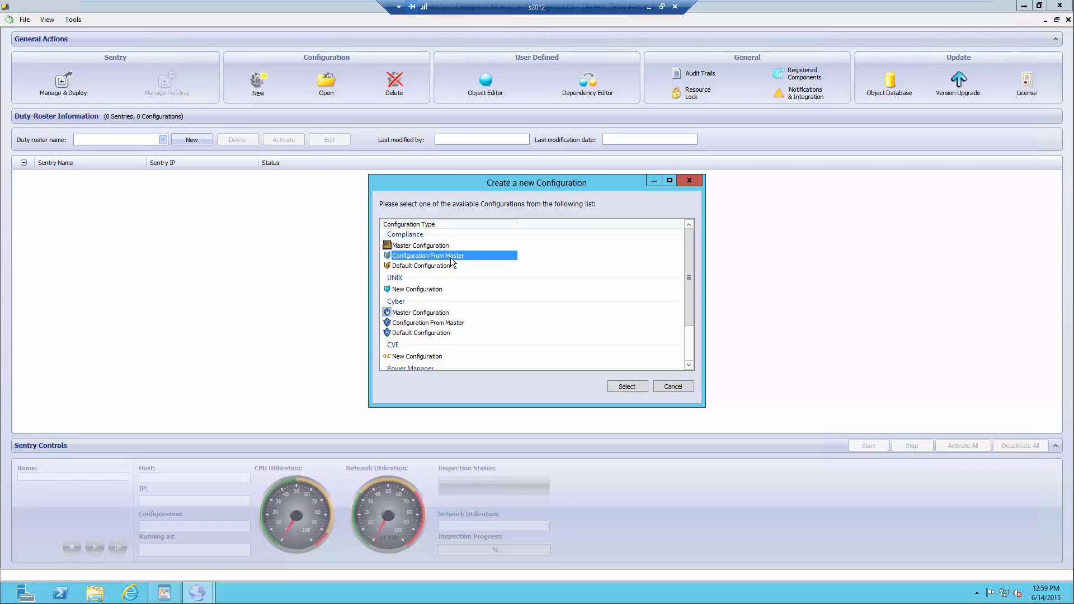
left_click(622, 387)
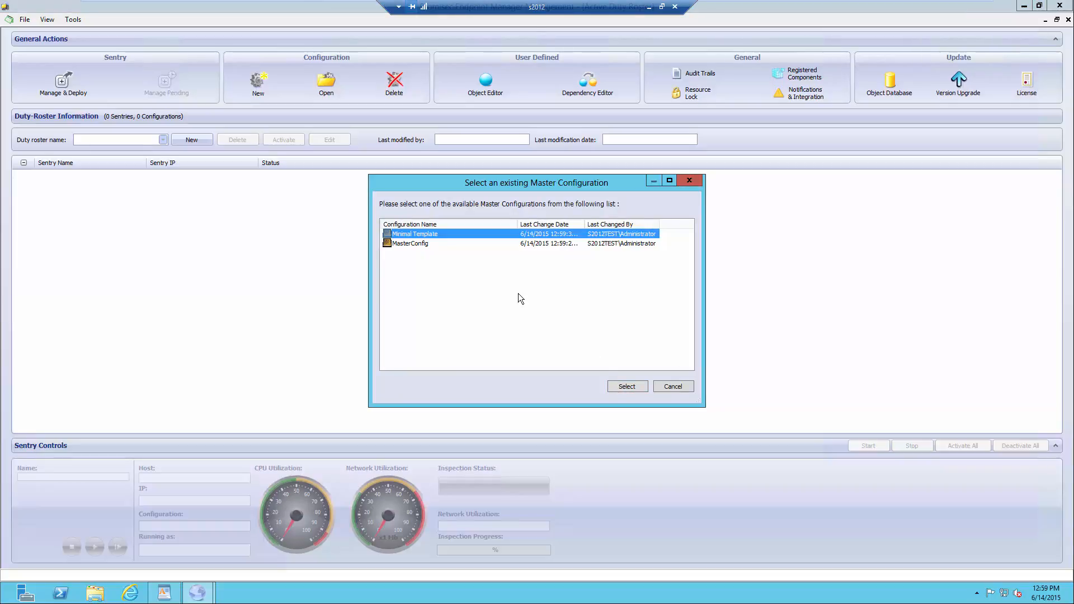
left_click(417, 244)
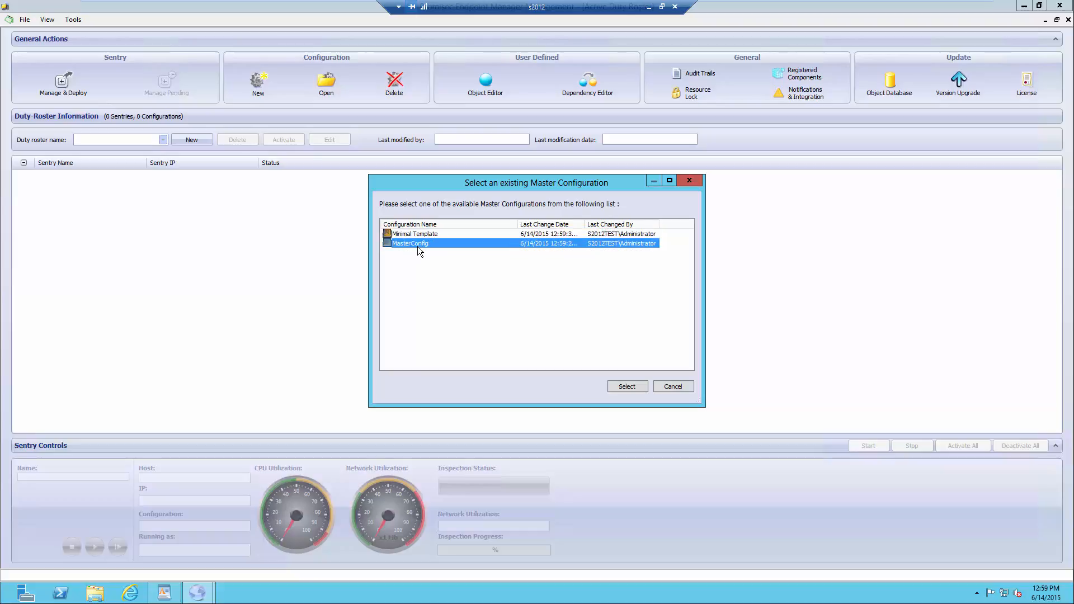
left_click(636, 387)
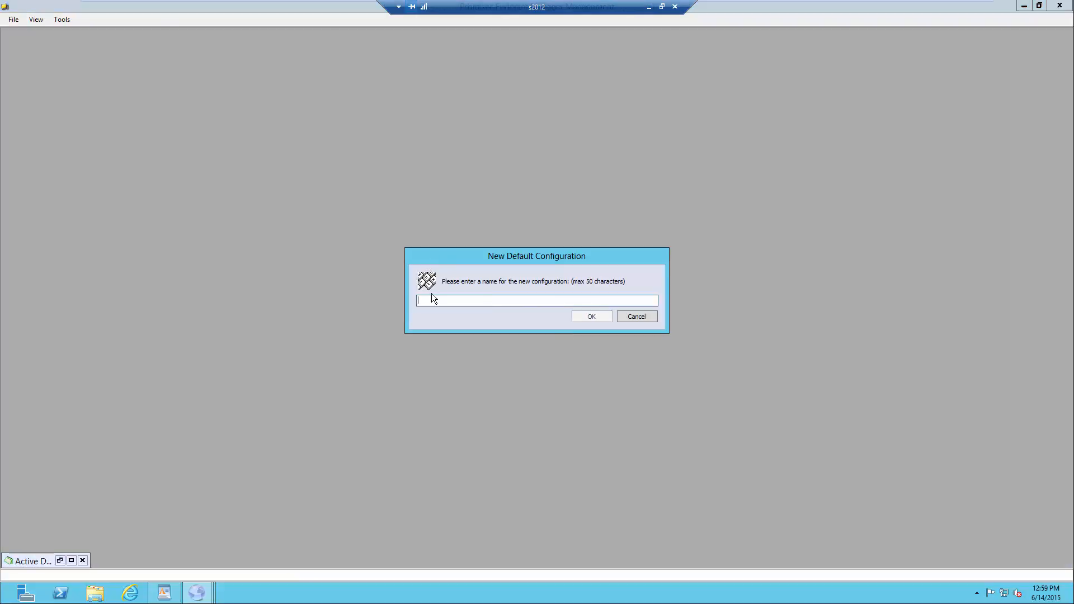
type("AVCheck")
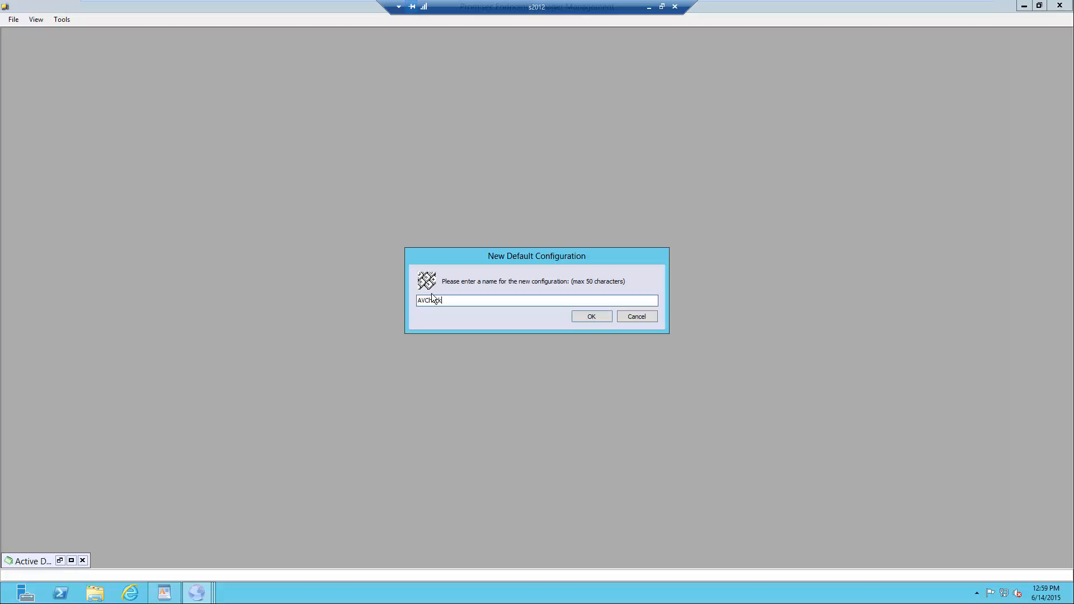
key("Return")
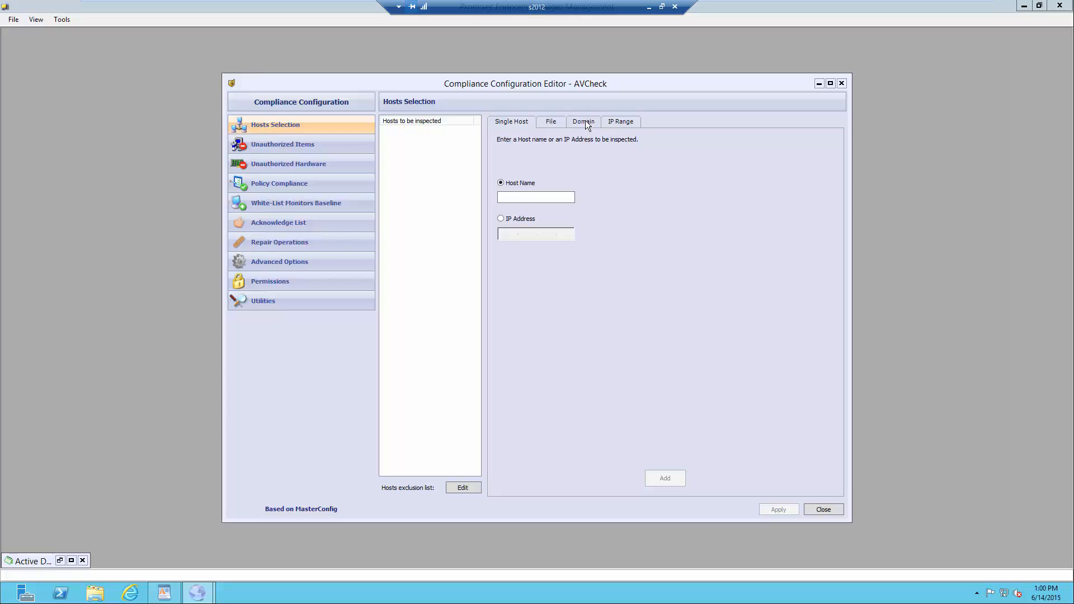
- Add all hosts of the CIDR range 192.168.1.1/24 to the hosts to be inspected, then save and close AVCheck
left_click(616, 123)
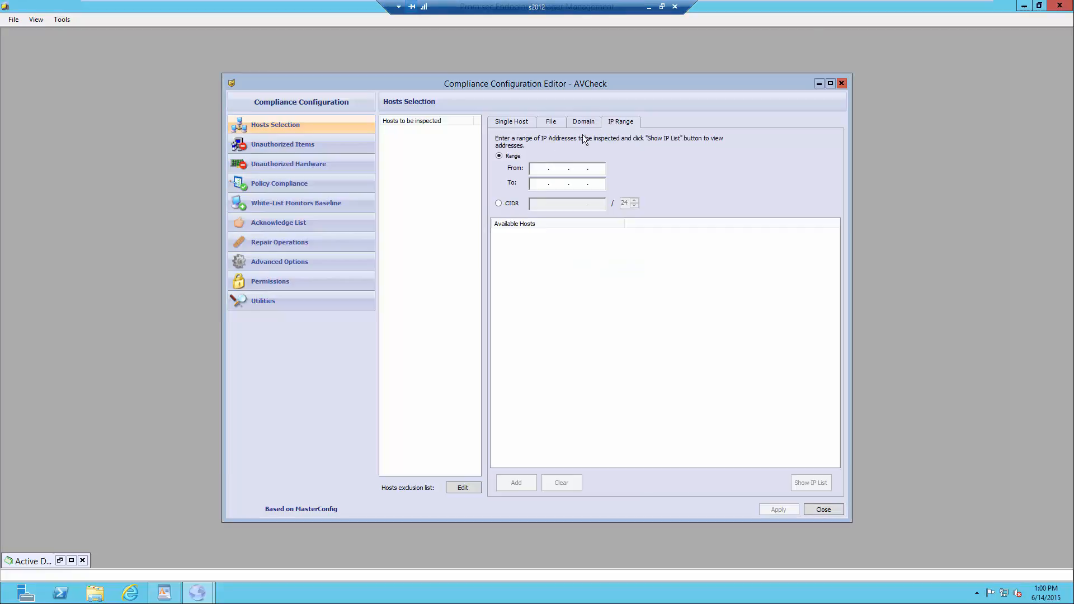
left_click(506, 205)
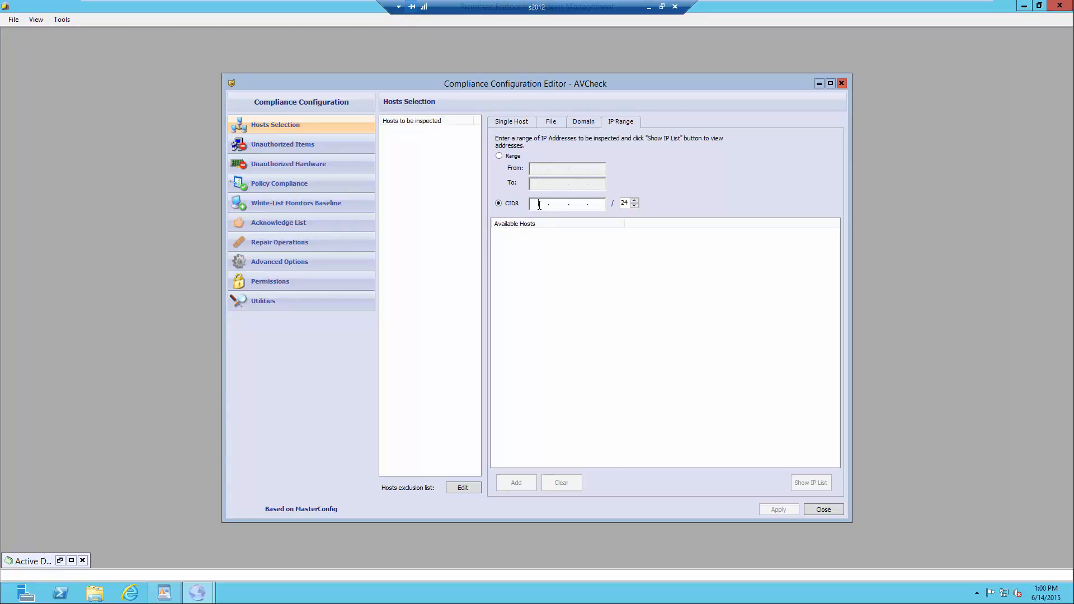
type("192.168.1.1")
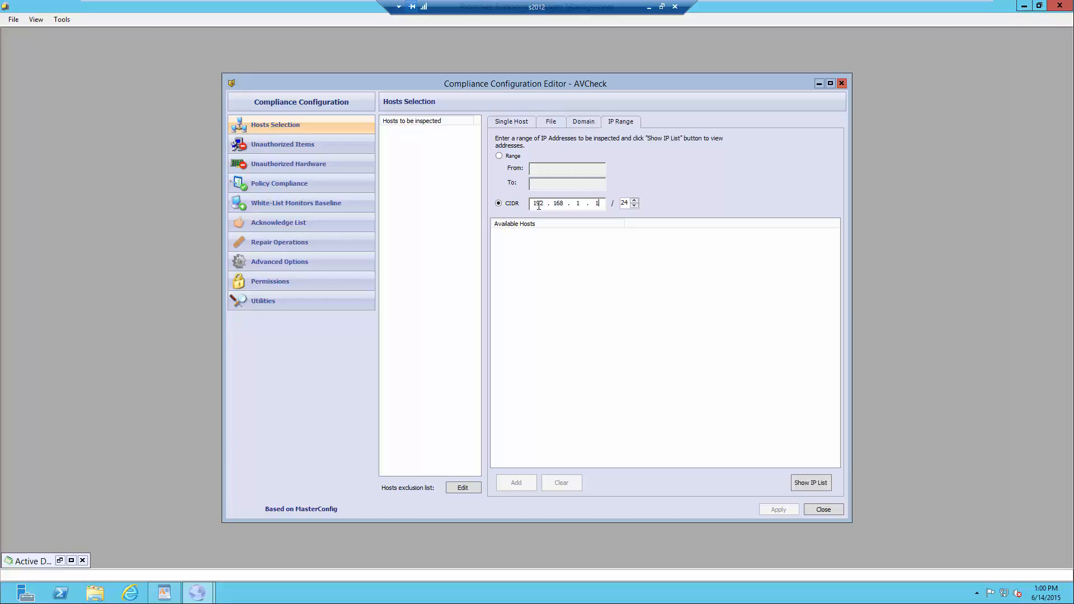
left_click(818, 485)
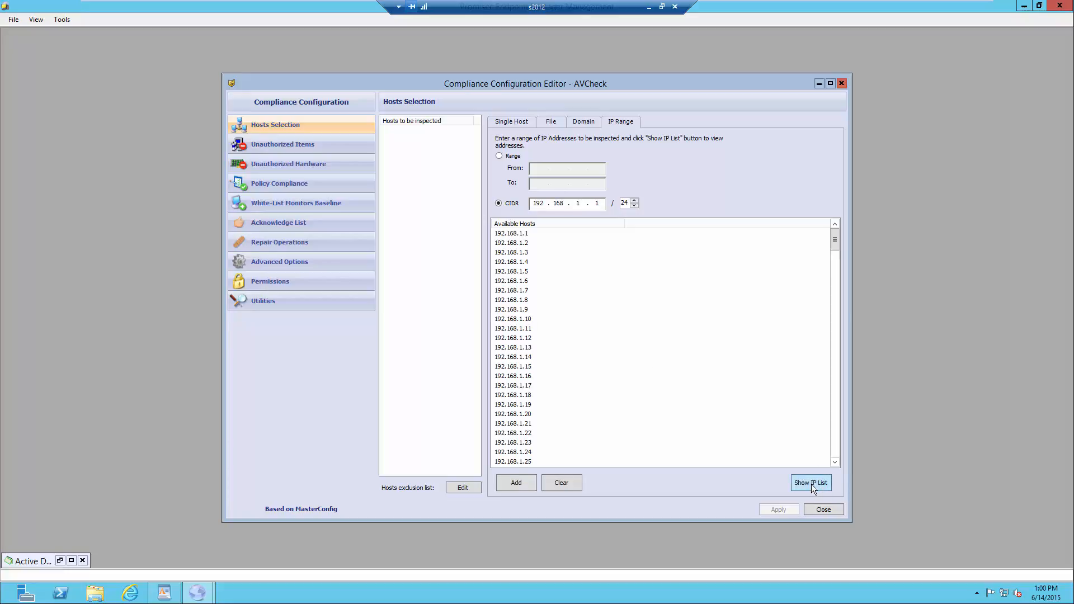
left_click(522, 357)
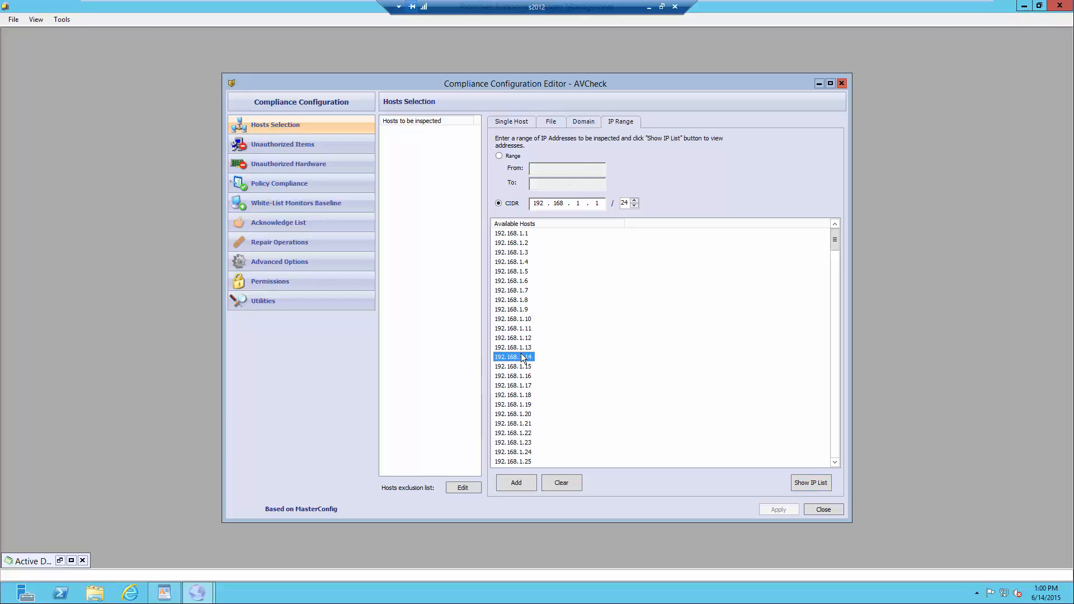
key("ctrl+a")
left_click(531, 482)
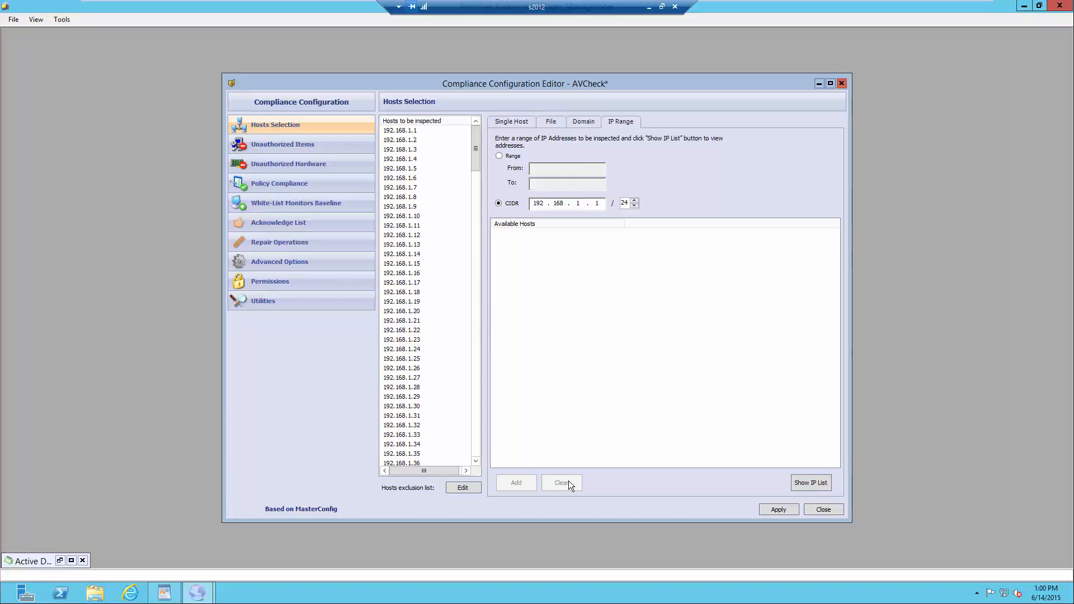
left_click(787, 514)
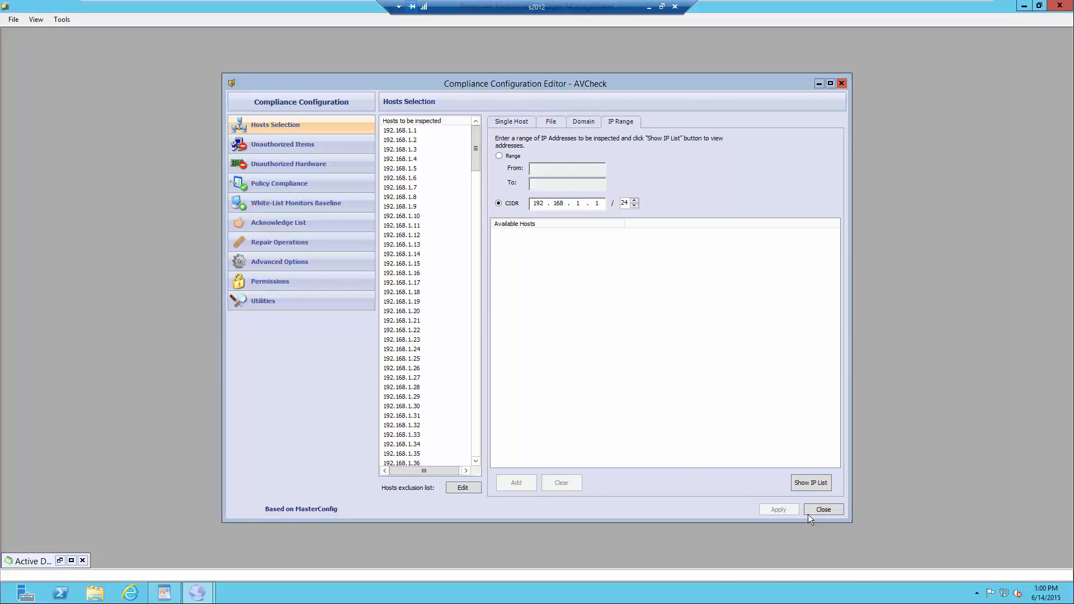
left_click(821, 510)
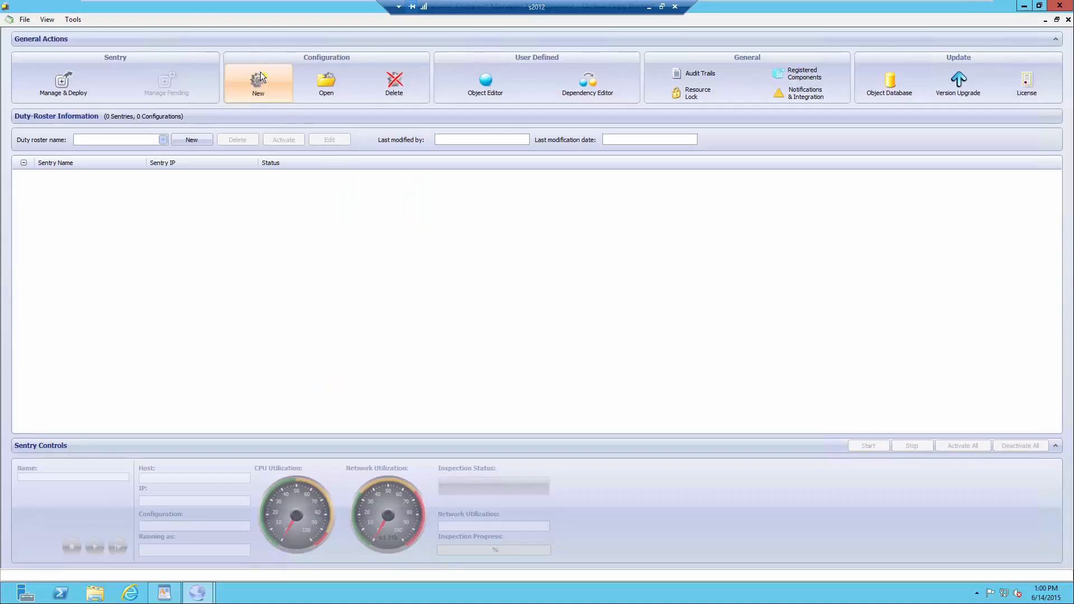
- Create a new Inventory configuration and name it EndpointAsset
left_click(260, 72)
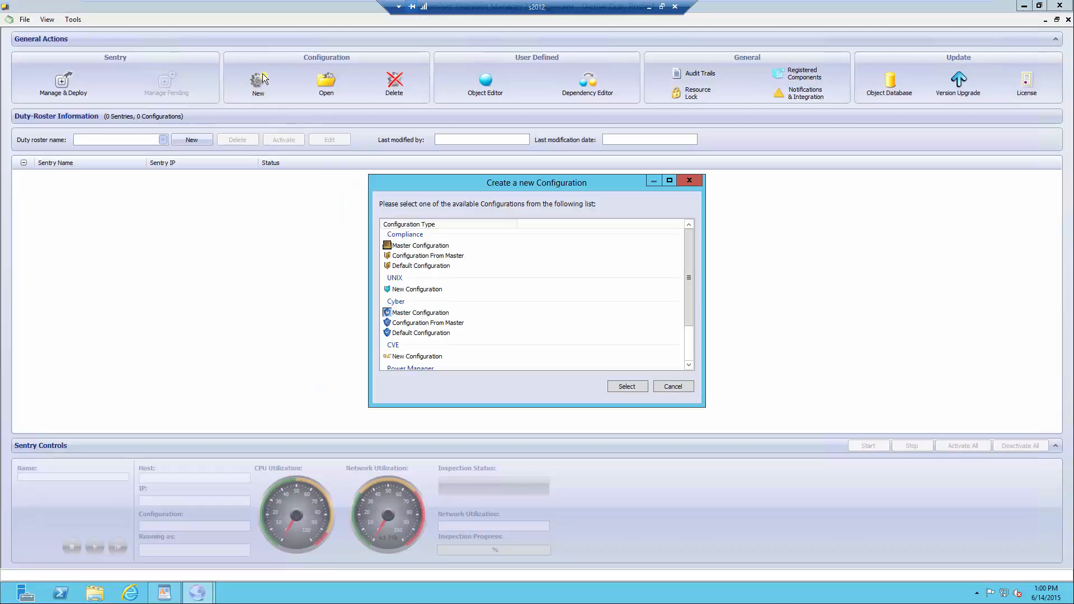
scroll(435, 269, "down", 2)
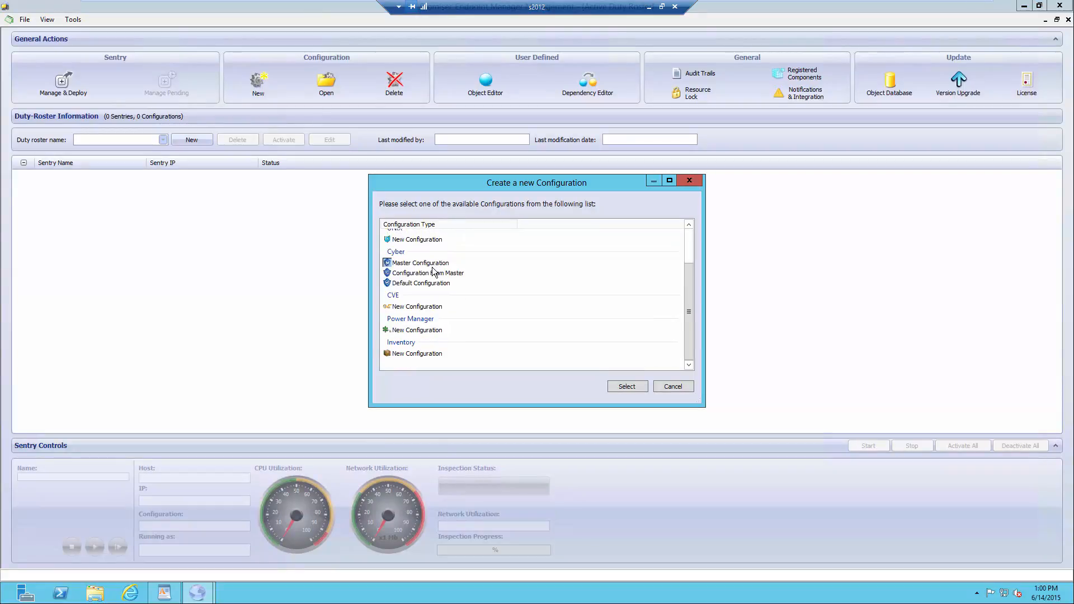
left_click(417, 353)
left_click(638, 387)
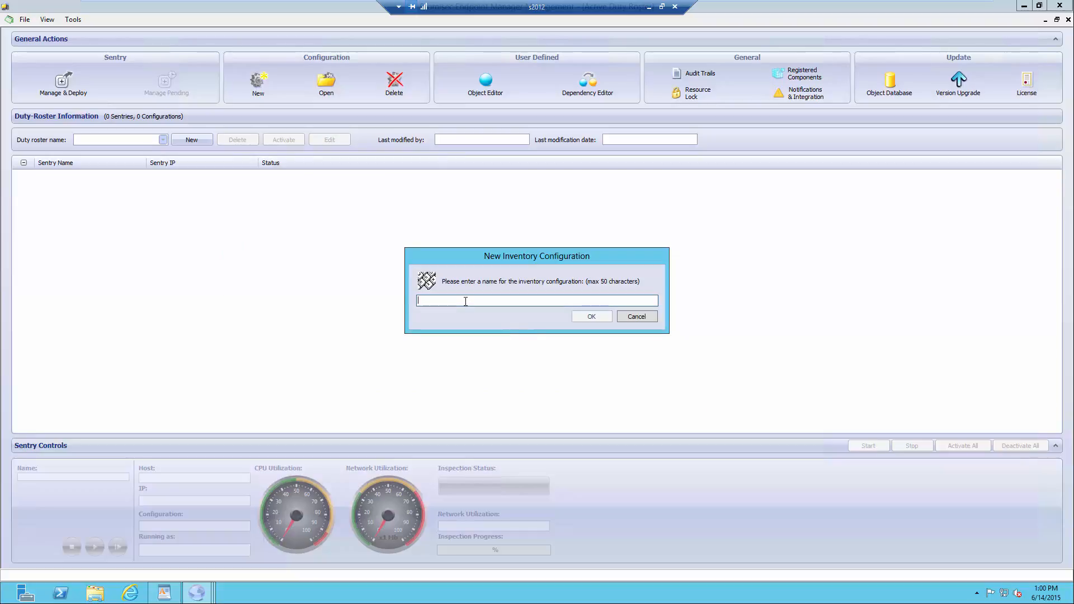
type("ENd[po")
key("BackSpace")
key("BackSpace")
key("BackSpace")
key("BackSpace")
key("BackSpace")
key("BackSpace")
key("BackSpace")
key("BackSpace")
key("BackSpace")
type("End")
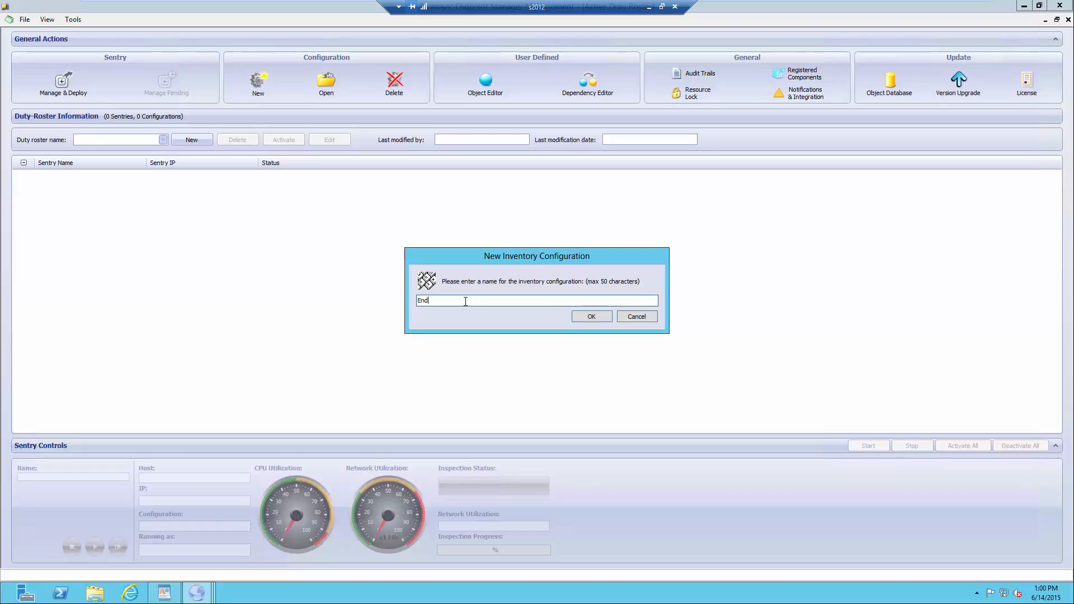
type("pointAsset")
left_click(591, 316)
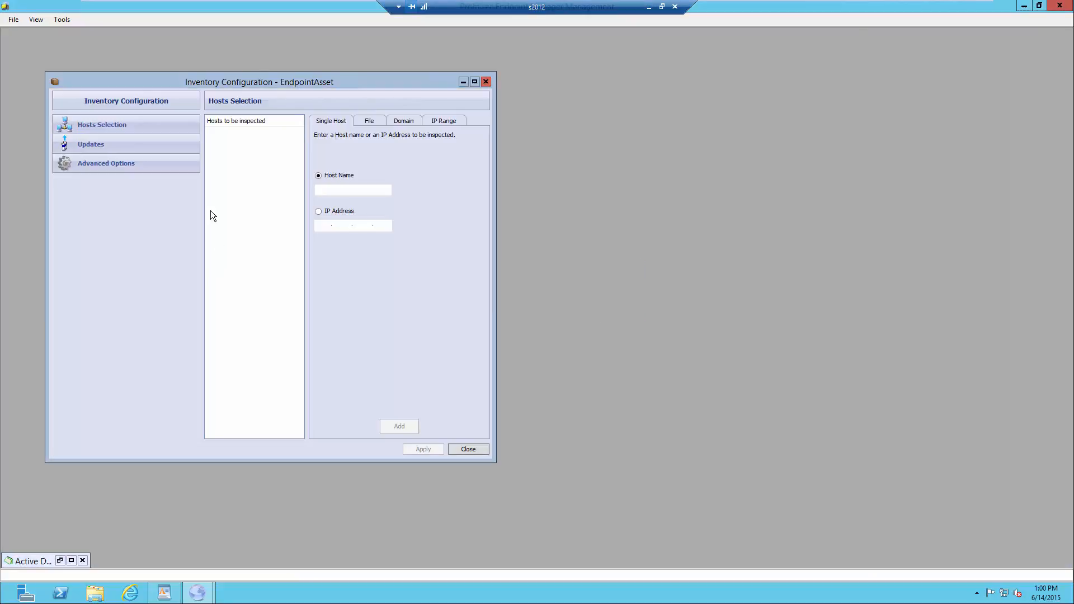
- Add the CIDR range 192.168.1.1/24 to EndpointAsset's hosts to be inspected, then save and close the configuration
left_click(434, 120)
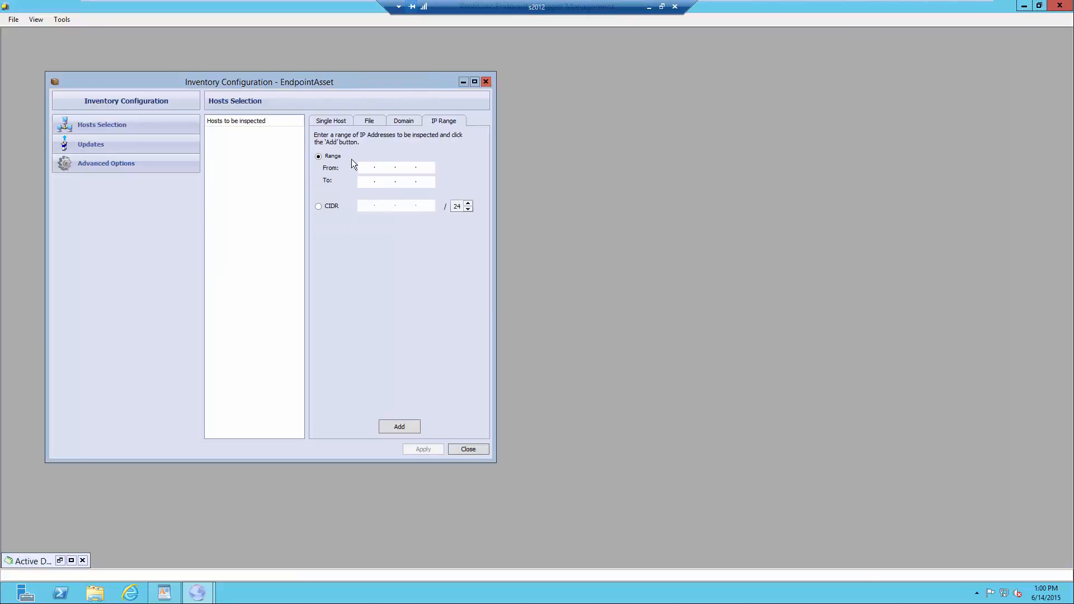
left_click(324, 207)
left_click(369, 206)
type("68.11")
key("BackSpace")
type("1")
left_click(410, 431)
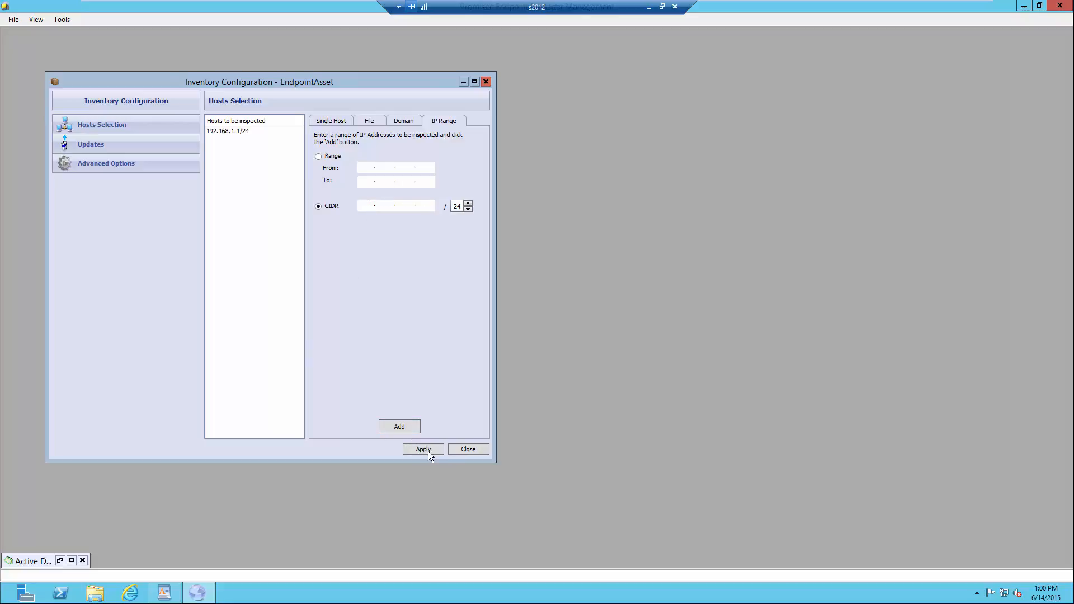
left_click(461, 451)
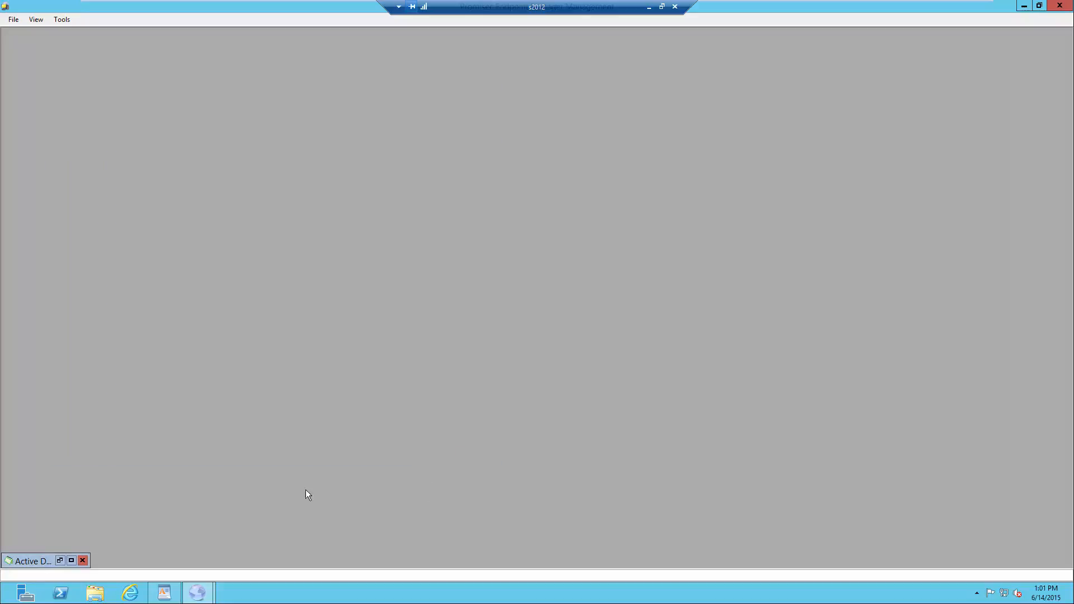
- Return to the duty roster window and create a new duty roster named MasterDutyRoster
left_click(71, 560)
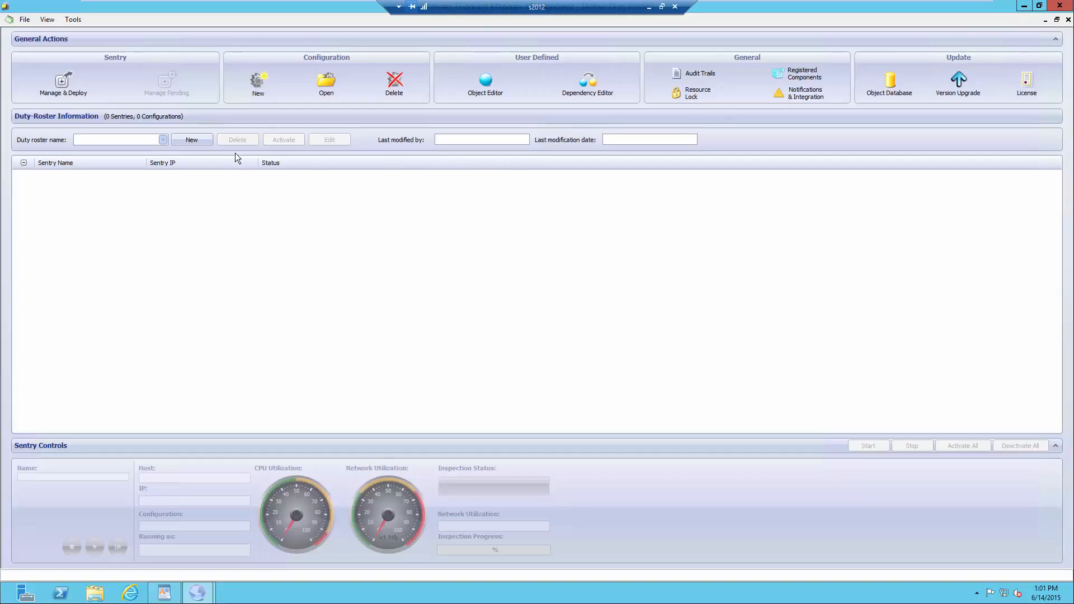
left_click(196, 143)
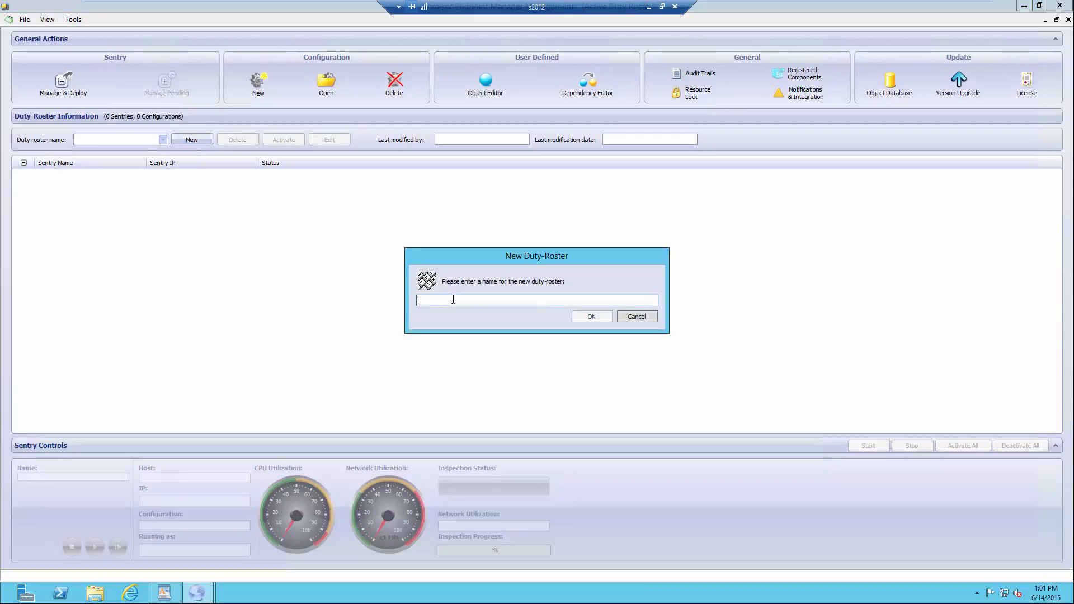
type("MasterD")
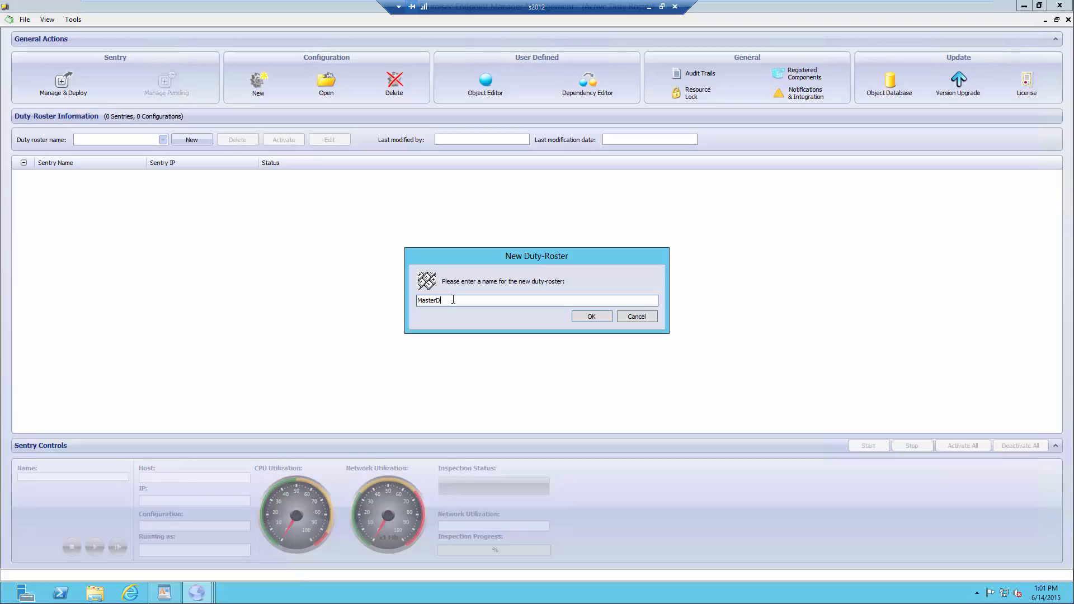
type("utyRoster")
left_click(602, 315)
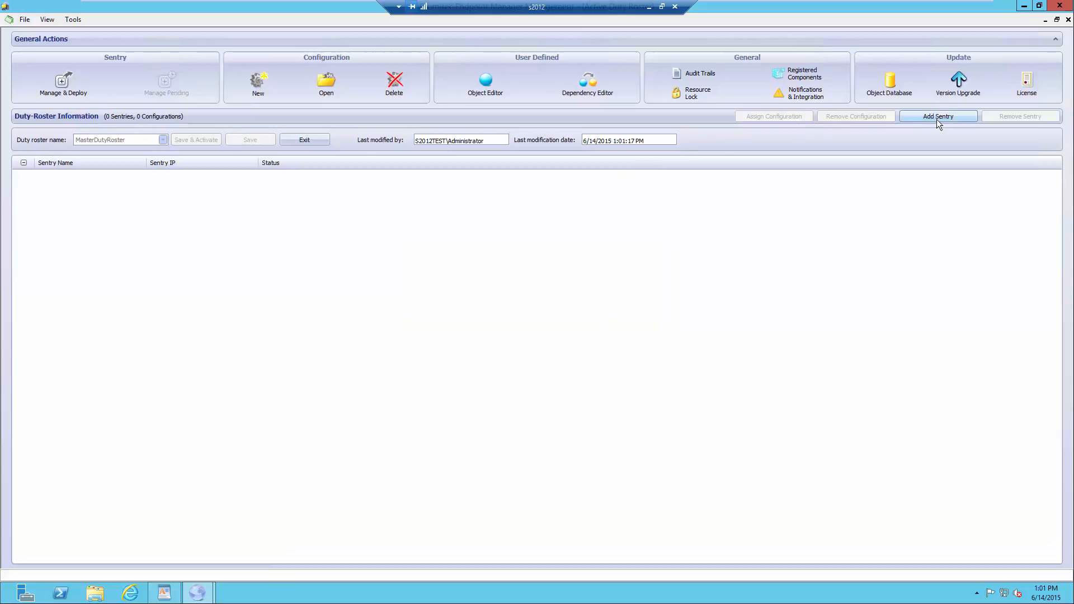
- Add the existing sentry Sentry-S2012TEST to MasterDutyRoster
left_click(937, 119)
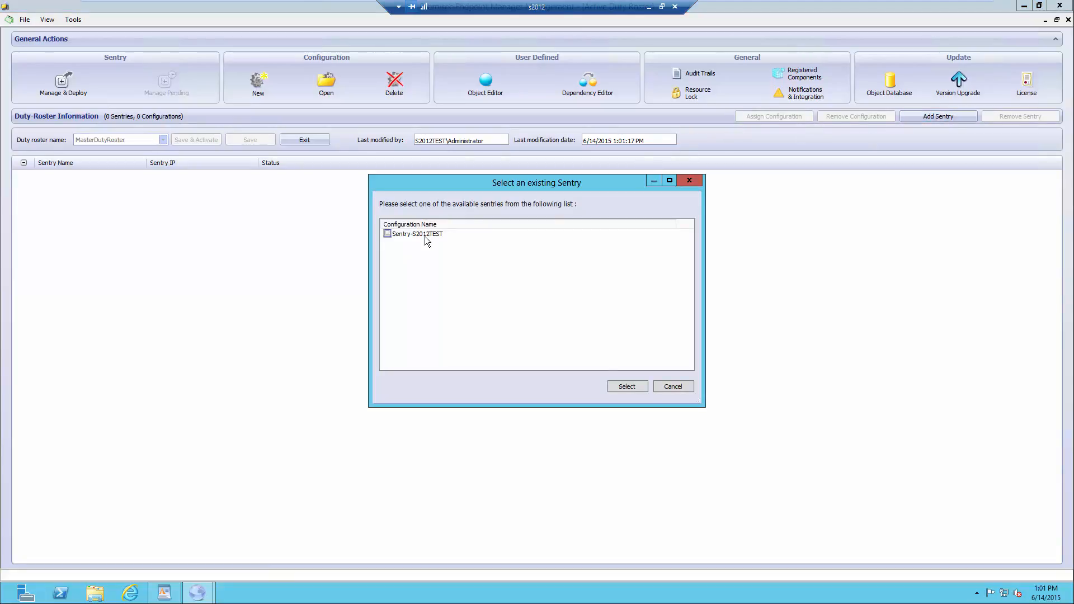
left_click(425, 235)
left_click(621, 386)
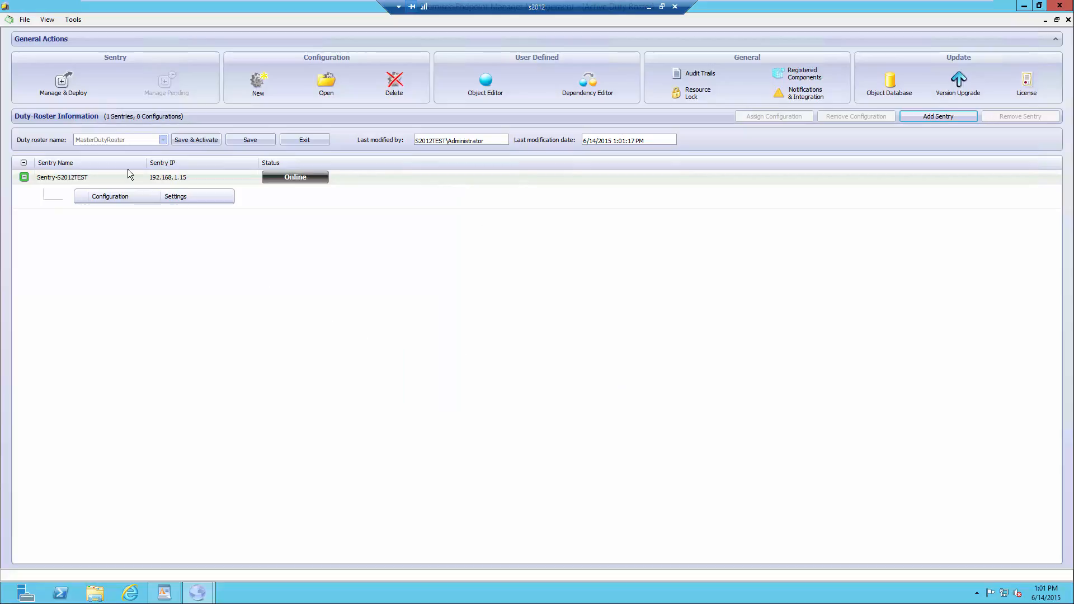
- Assign both the AVCheck and EndpointAsset configurations to Sentry-S2012TEST in the duty roster
left_click(132, 176)
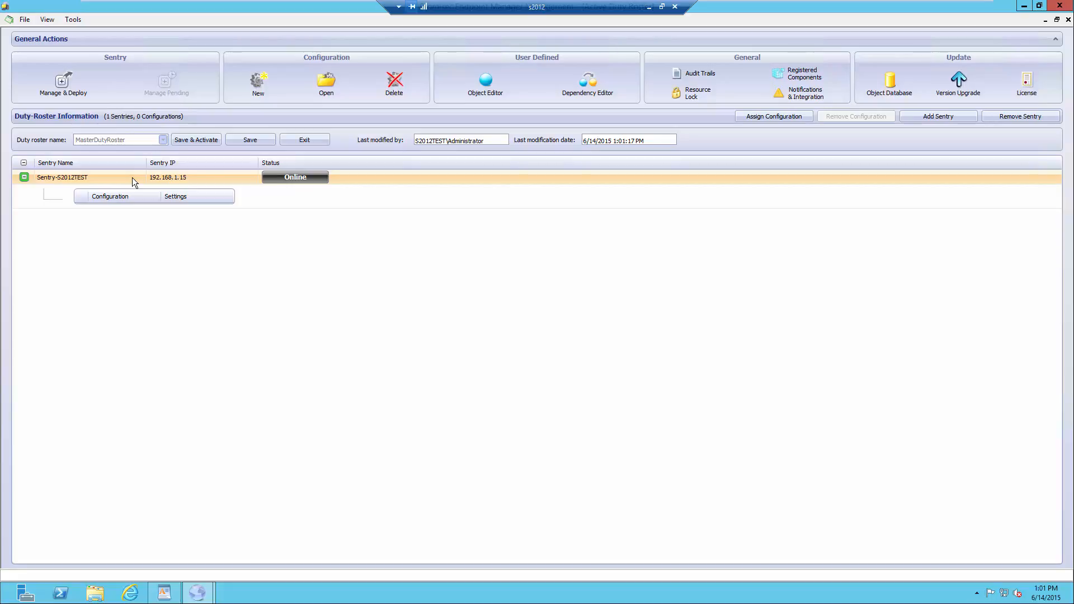
left_click(770, 118)
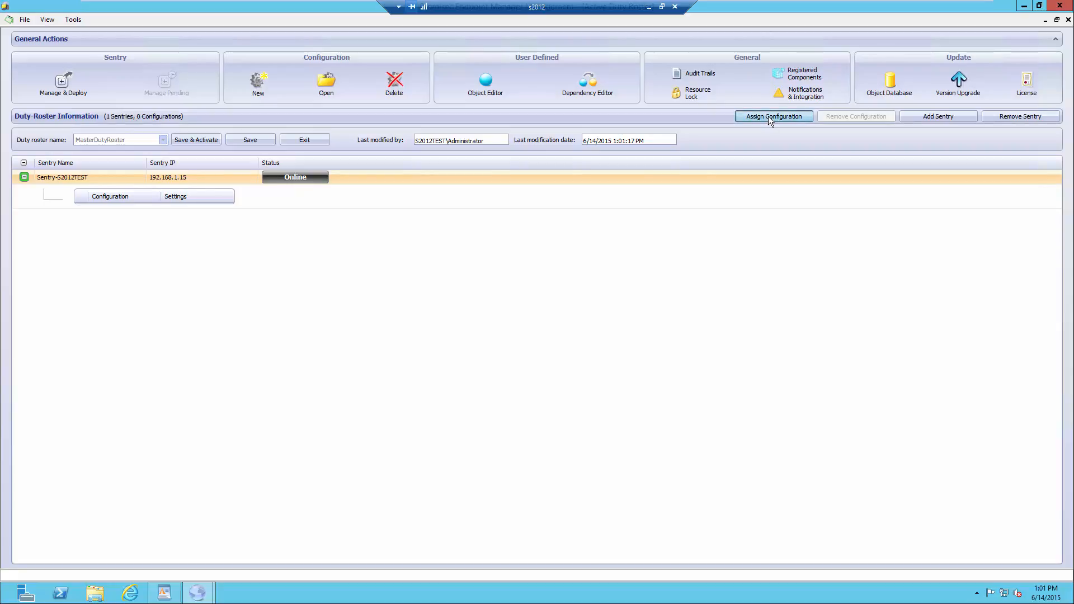
left_click(416, 270, "ctrl")
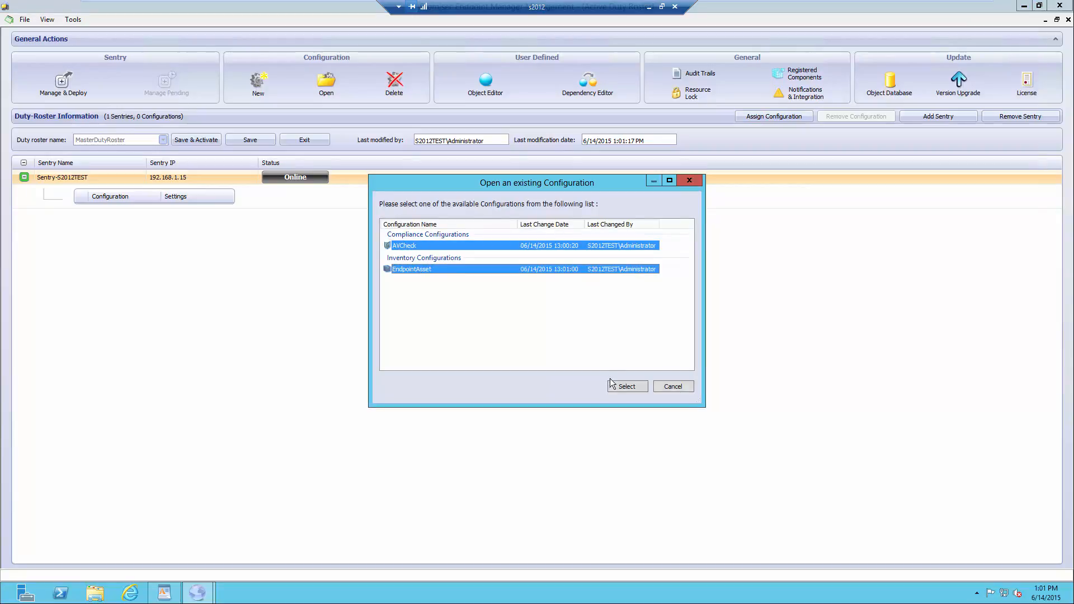
left_click(627, 388)
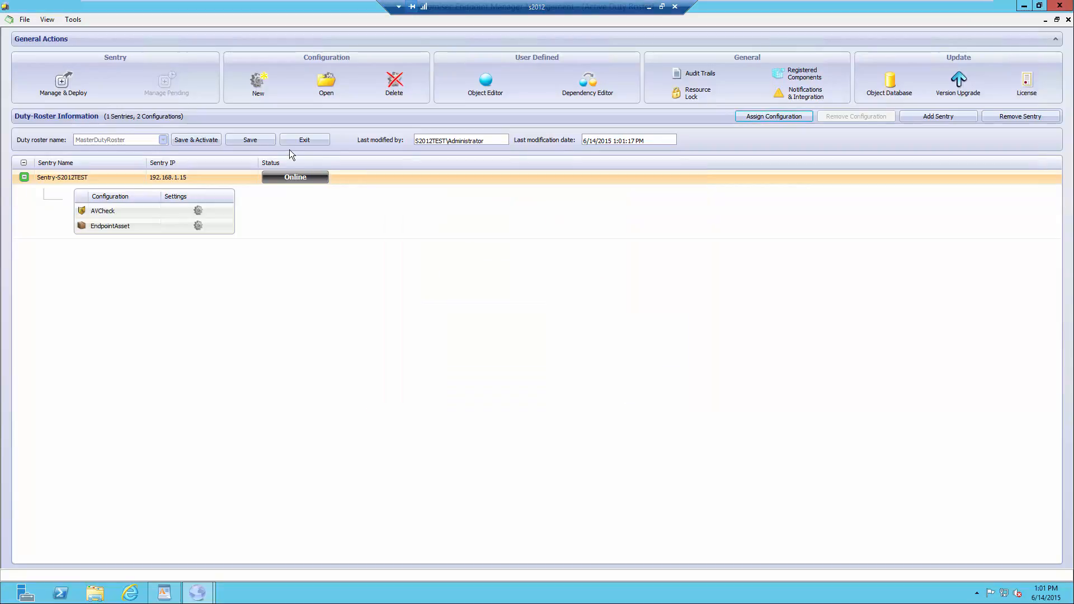
- Save and activate MasterDutyRoster, and start the pending EndpointAsset inspection immediately
left_click(197, 138)
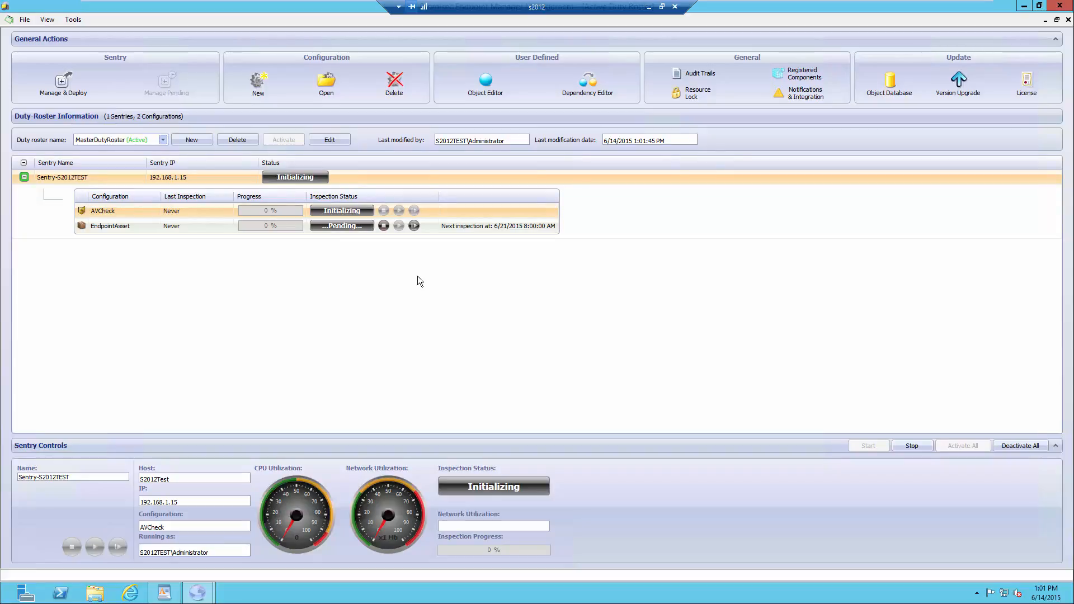
left_click(414, 226)
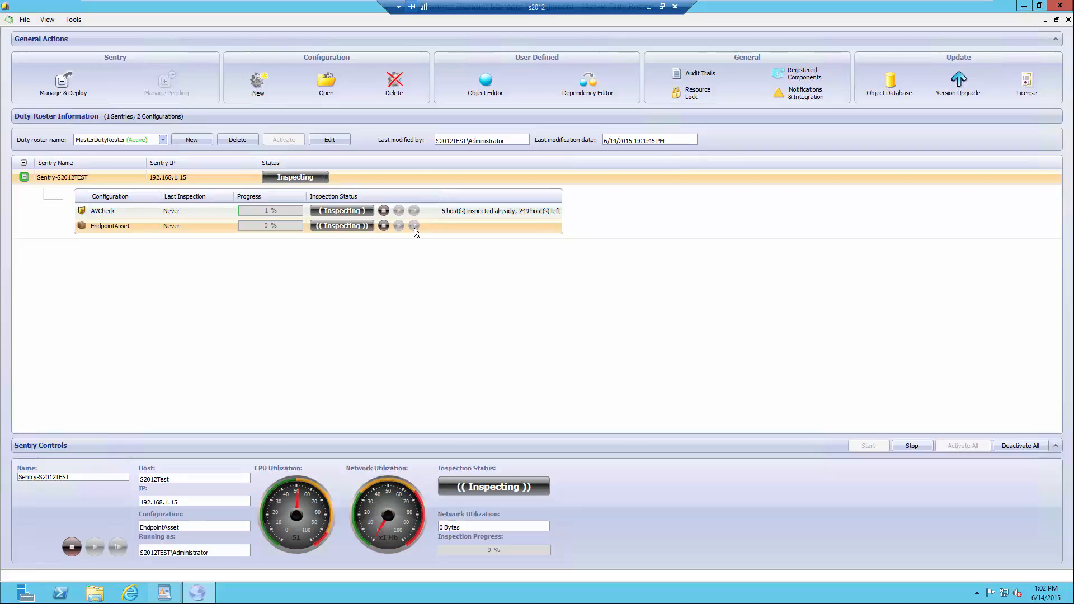
key("ctrl+alt")
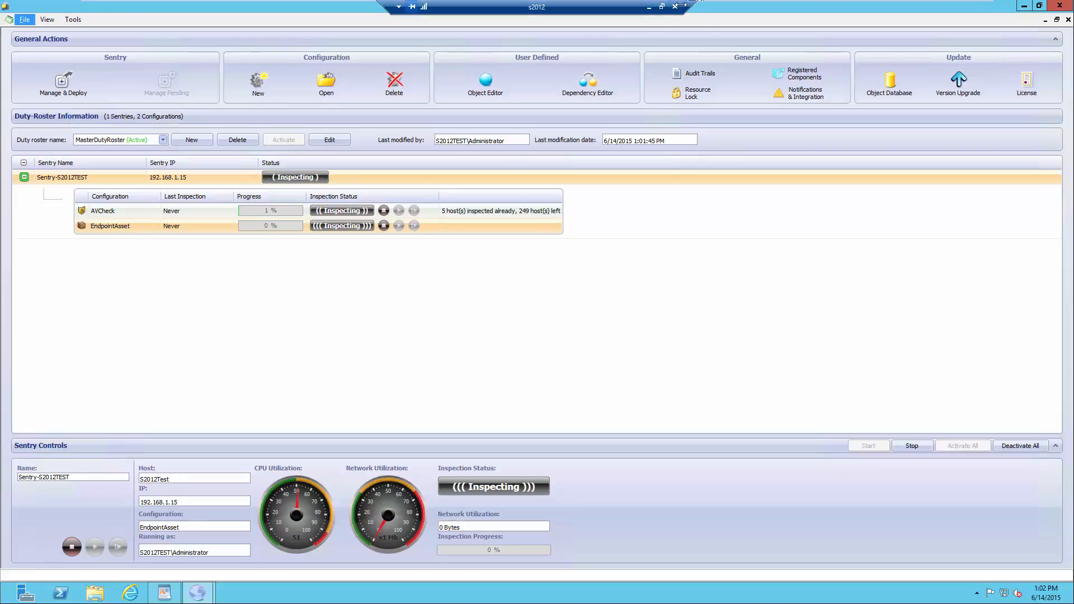